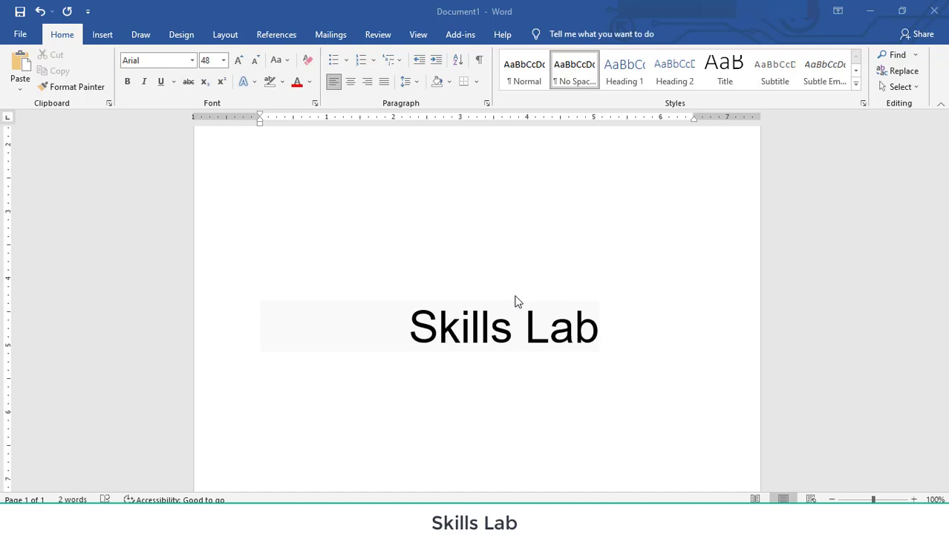
left_click(599, 324)
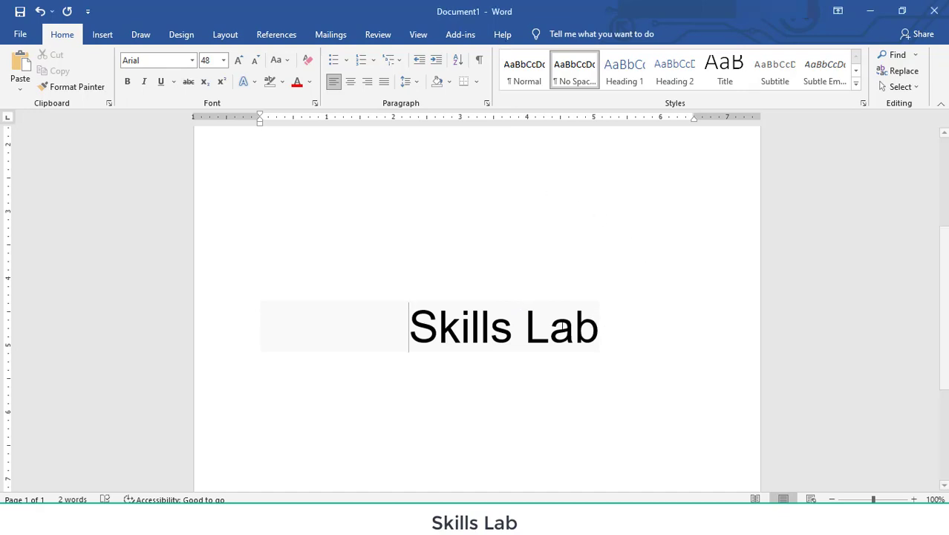
left_click(490, 326)
left_click_drag(599, 324, 435, 324)
left_click(609, 337)
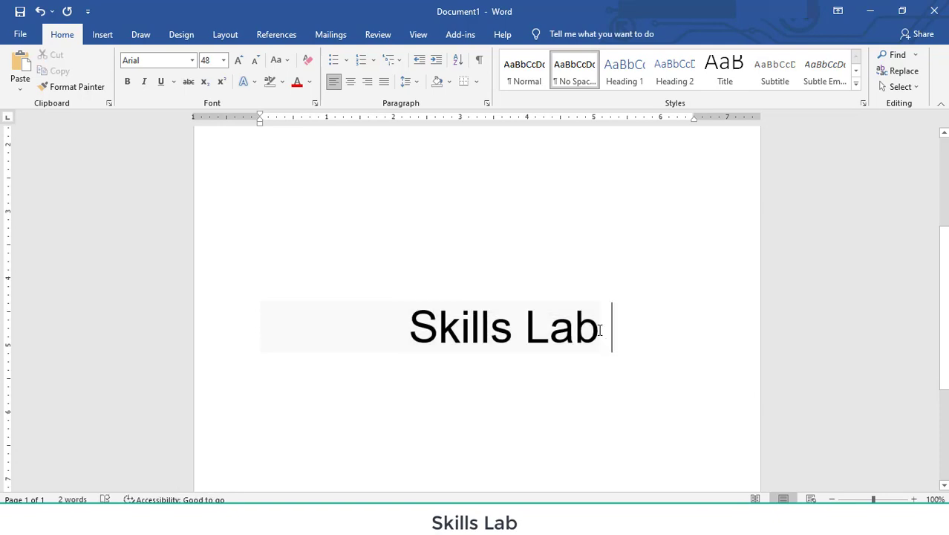
triple_click(595, 323)
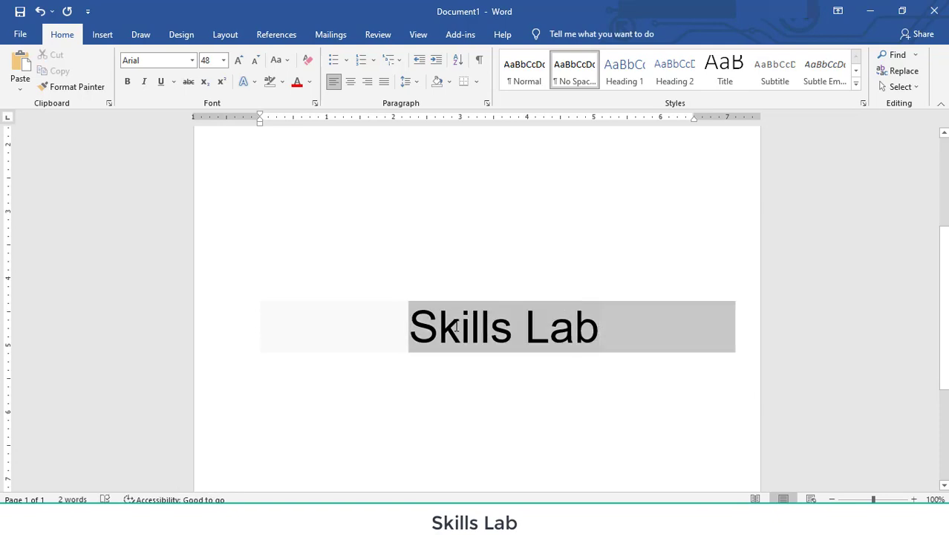
left_click(624, 352)
left_click_drag(595, 328, 390, 326)
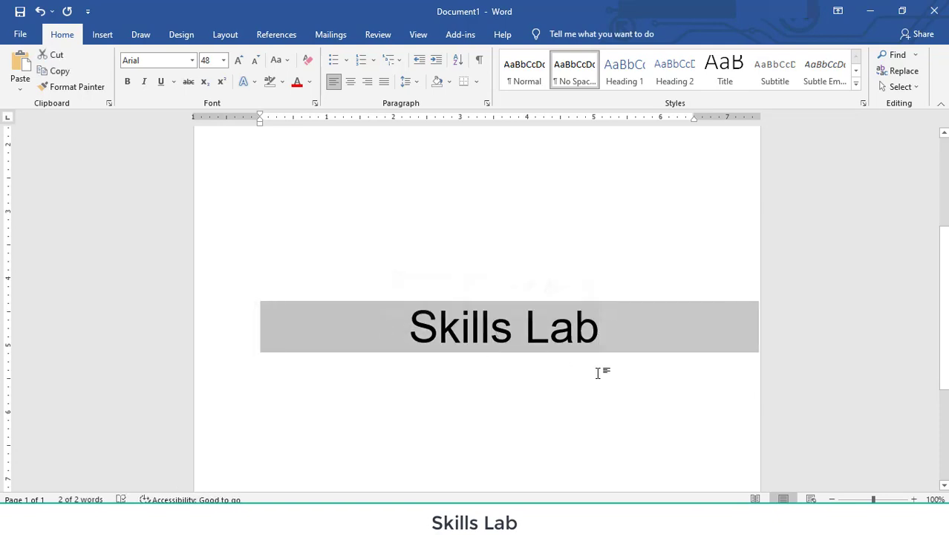
Step: Apply the blue gradient text effect with a reflection to the "Skills Lab" heading
left_click(491, 330)
left_click_drag(409, 328, 599, 338)
key("ctrl+c")
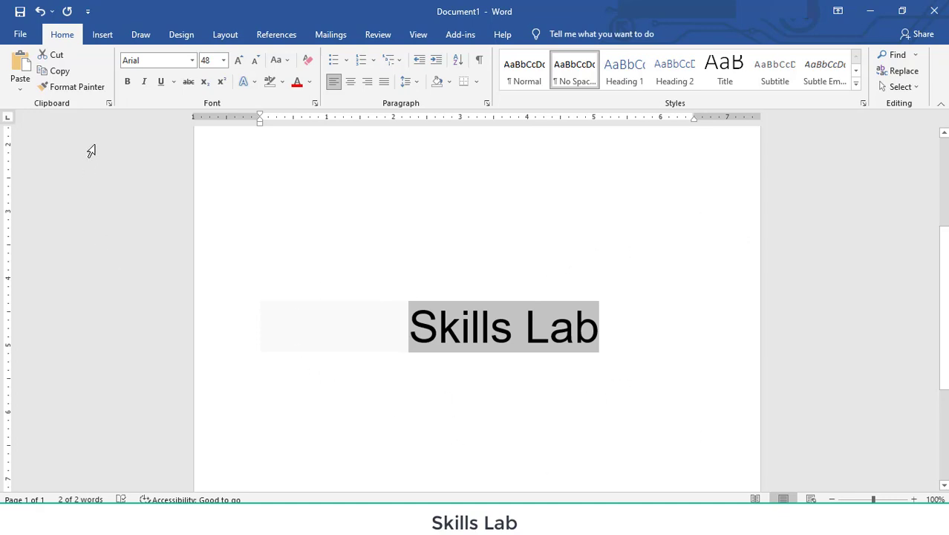
left_click(254, 84)
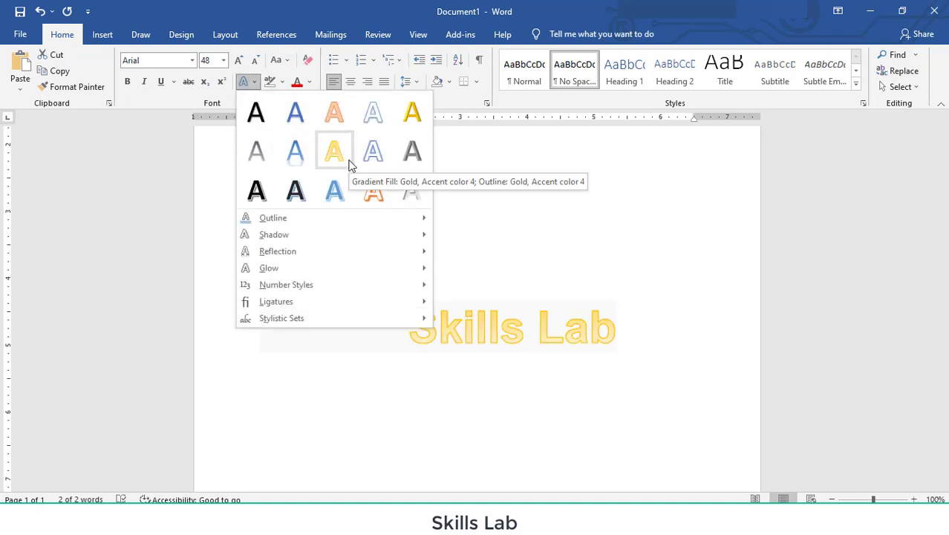
left_click(301, 155)
left_click(561, 355)
Step: Paste a copy of "Skills Lab" on a new line directly below the blue heading
left_click(614, 349)
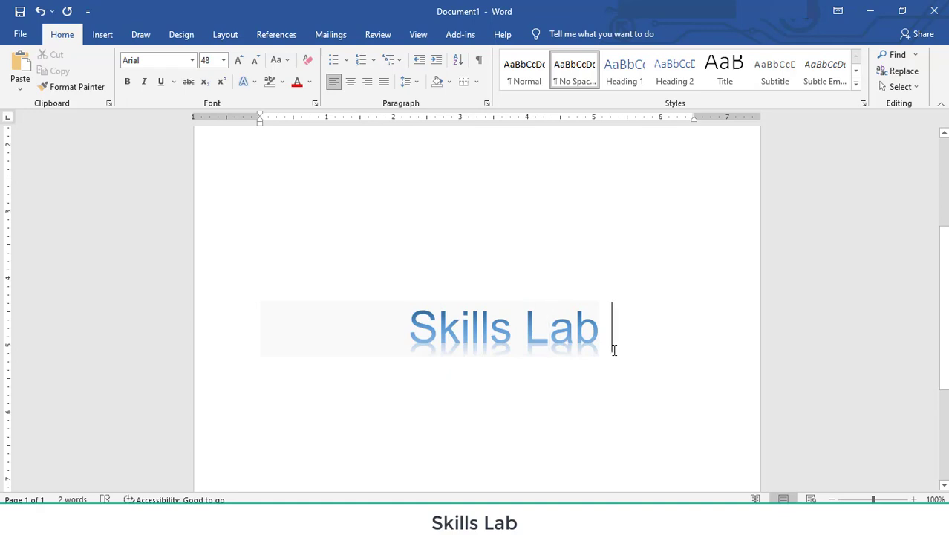
key("Return")
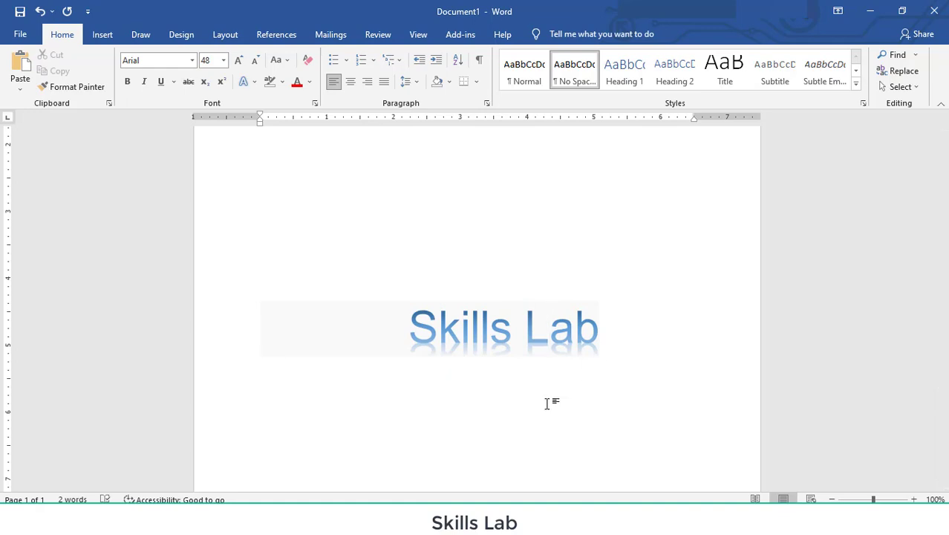
key("ctrl+v")
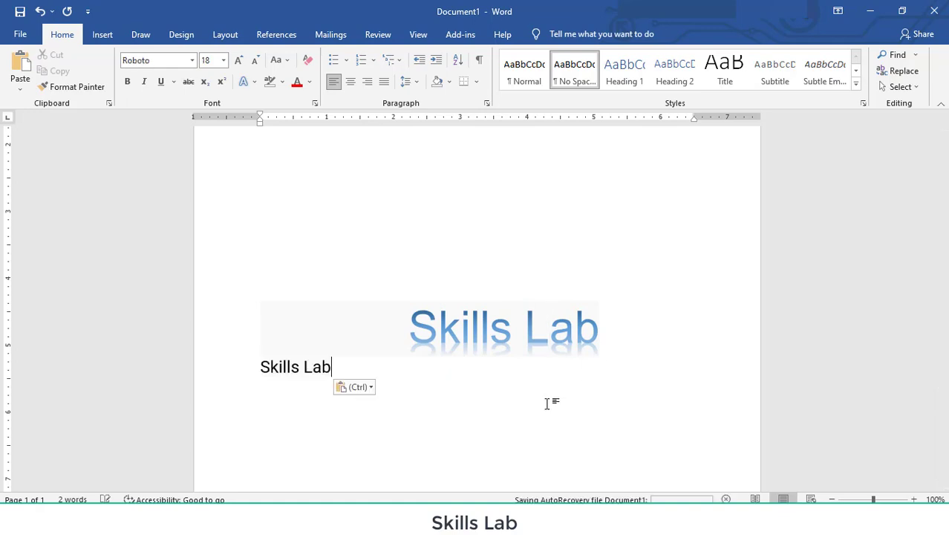
Step: Set the pasted "Skills Lab" line to font size 26 and indent it to sit beneath the blue heading
double_click(271, 366)
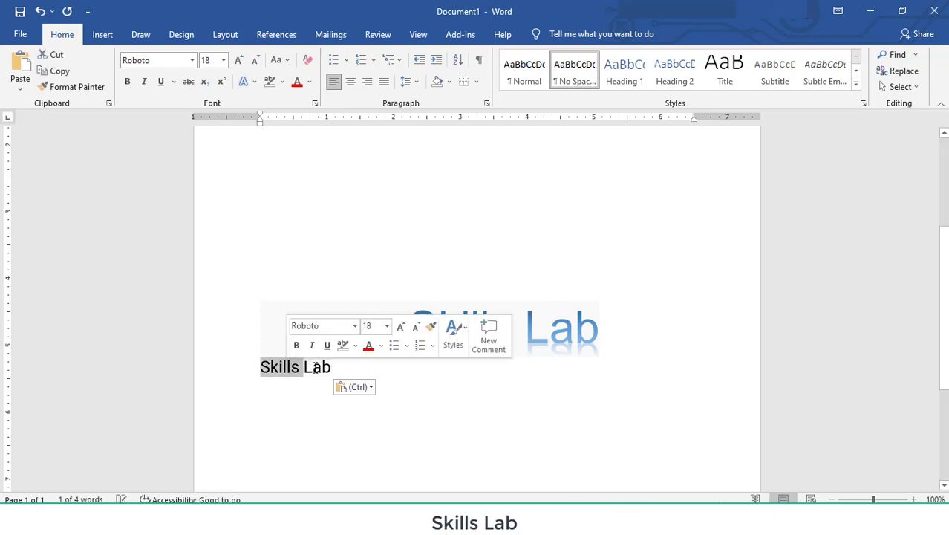
triple_click(314, 366)
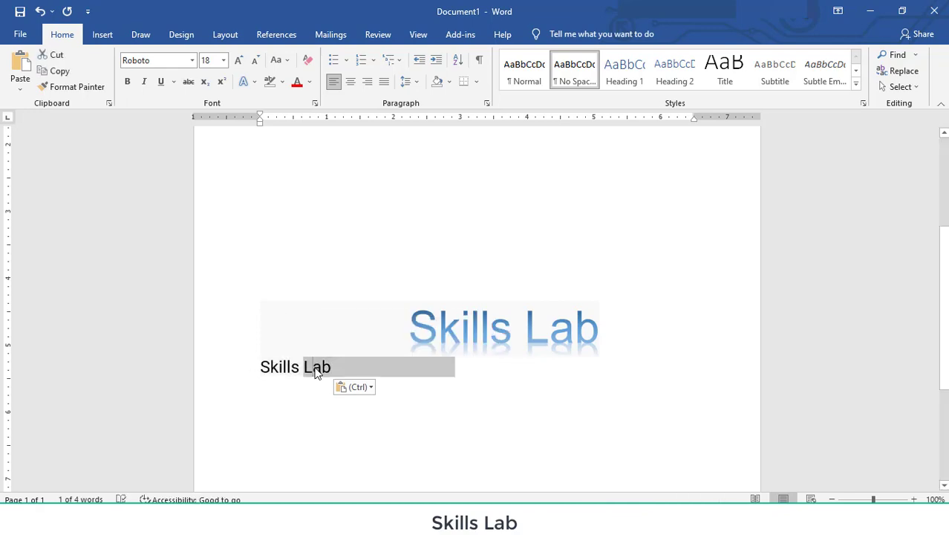
left_click(223, 61)
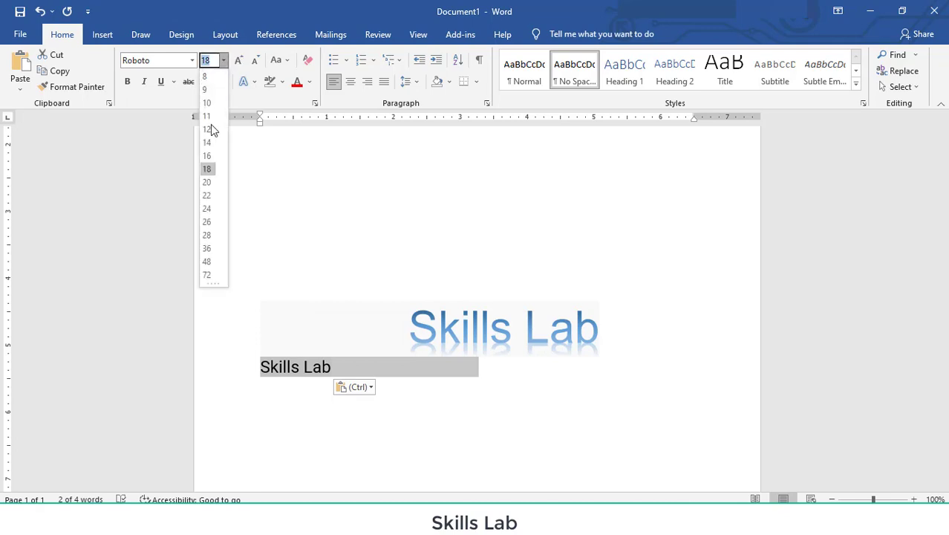
left_click(214, 226)
left_click(262, 379)
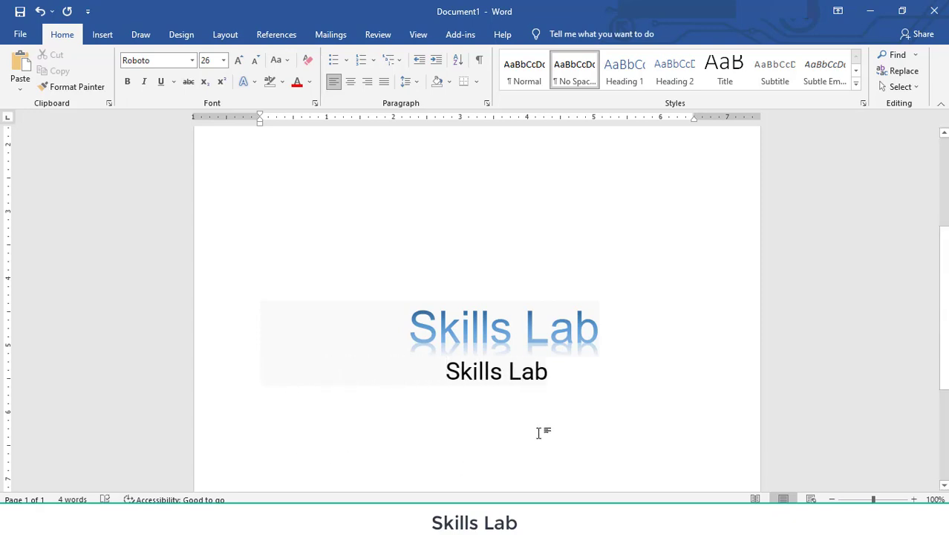
Step: Apply the text effect with gold gradient fill and gold outline to the smaller "Skills Lab" line
left_click_drag(559, 375, 366, 330)
key("ctrl+c")
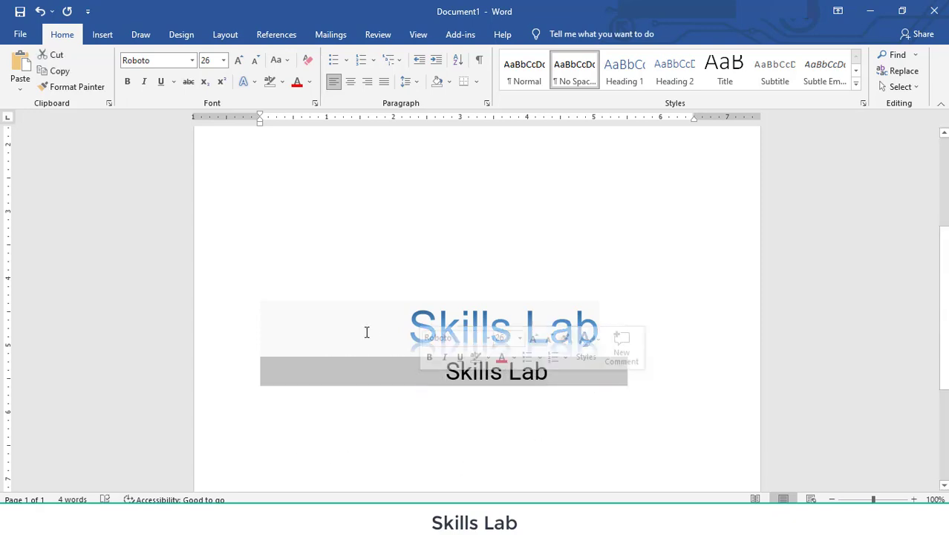
left_click(249, 82)
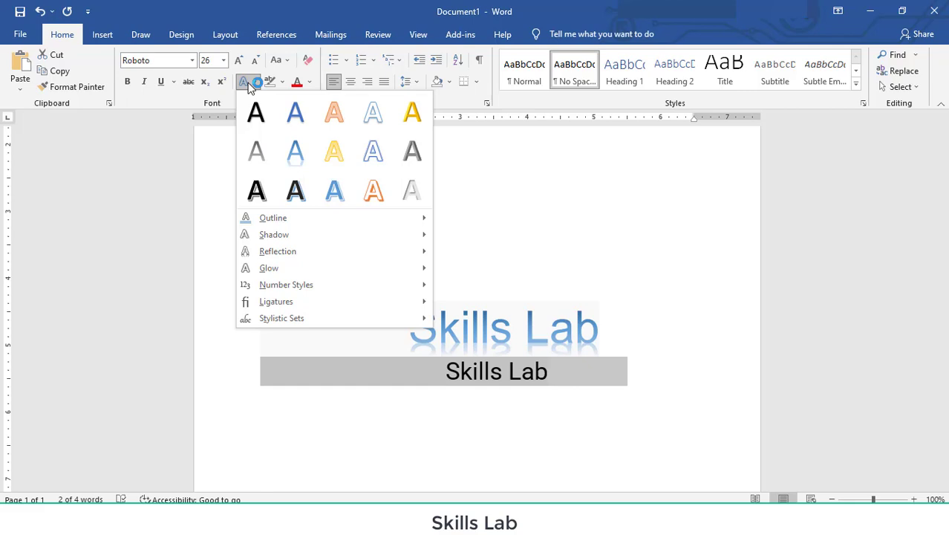
left_click(344, 154)
Step: Paste another copy of "Skills Lab" into the empty area above the blue heading
left_click(433, 253)
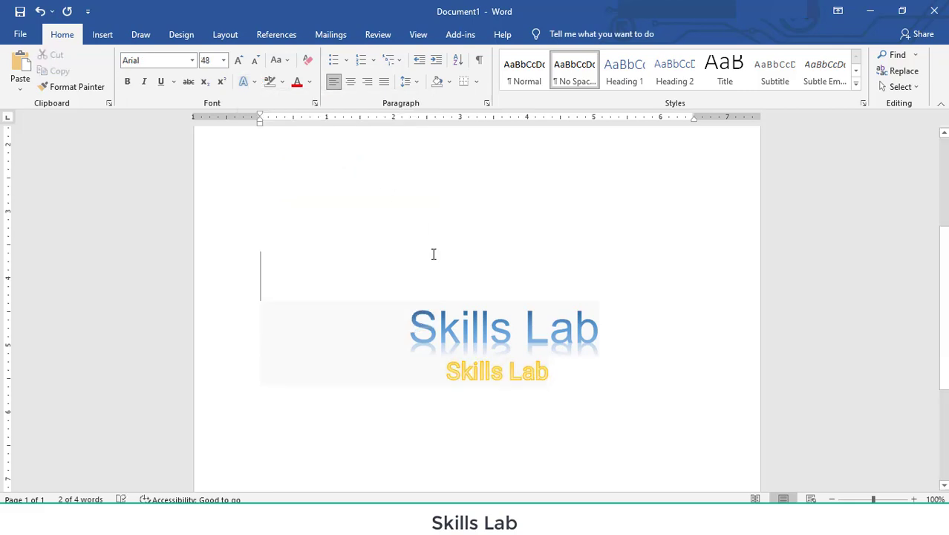
left_click(436, 208)
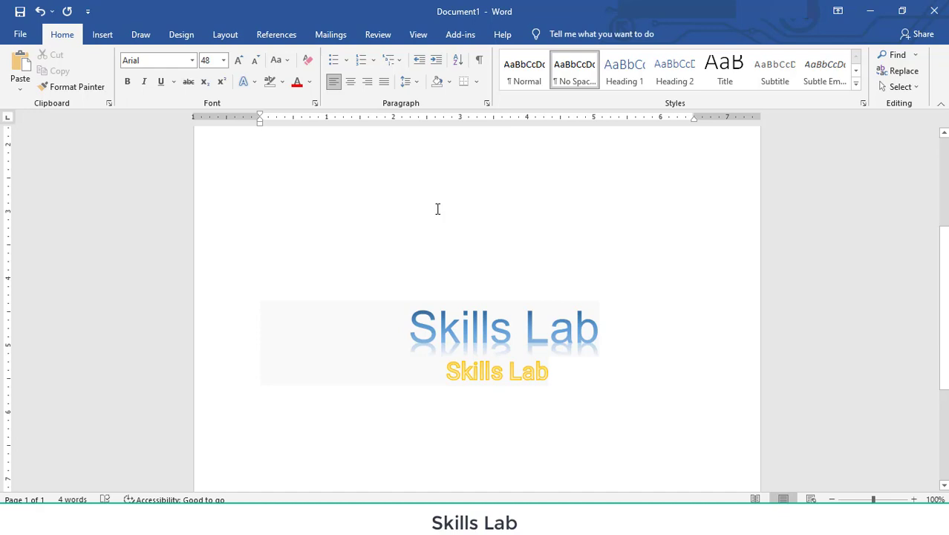
key("ctrl+v")
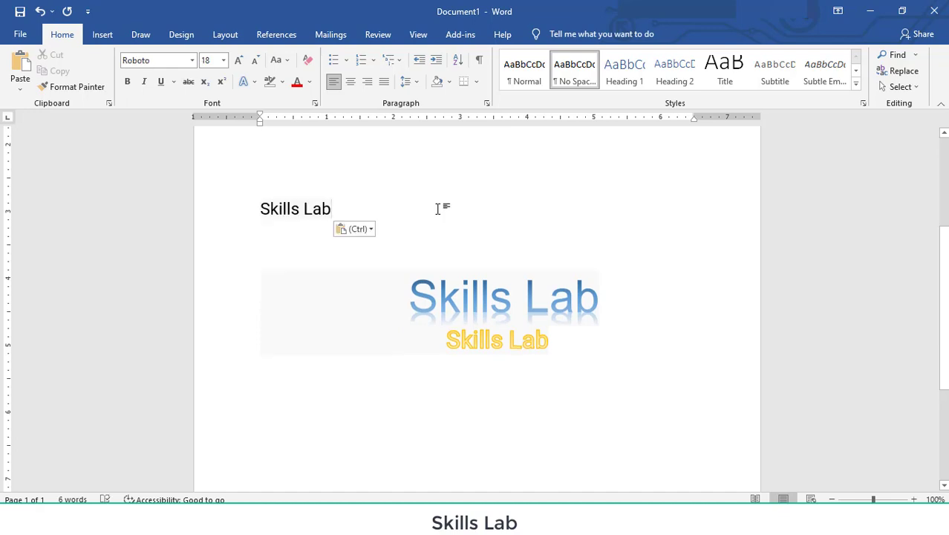
Step: Set the topmost "Skills Lab" to font size 36 and indent it by two tab stops
left_click(212, 205)
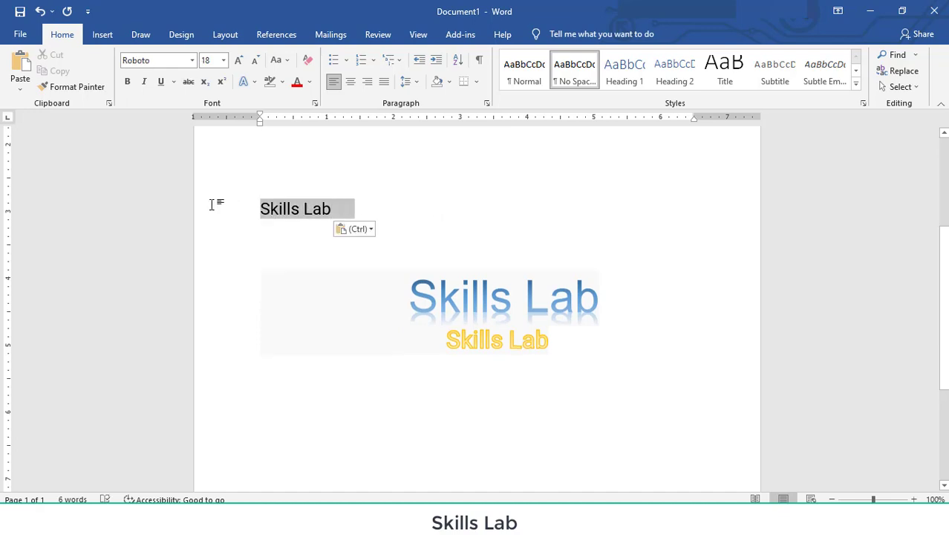
left_click(223, 60)
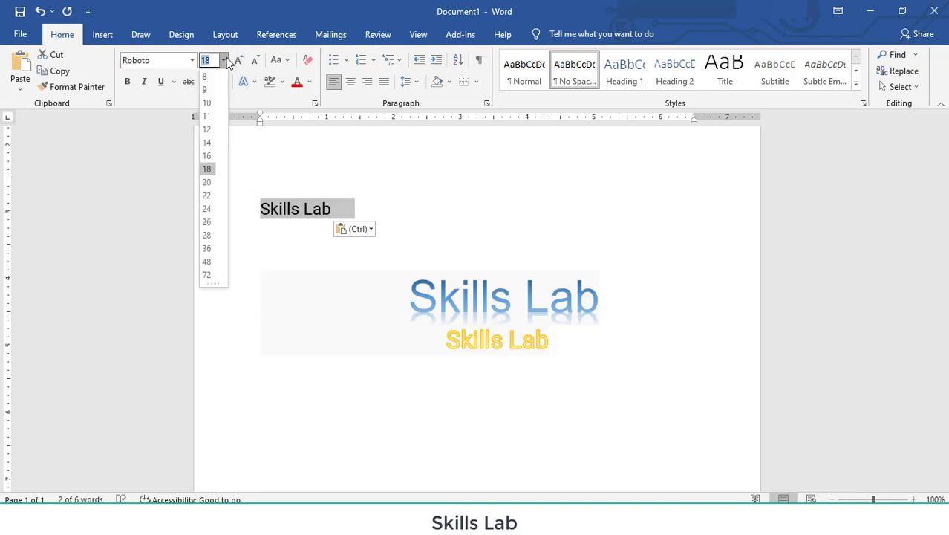
left_click(207, 248)
left_click(262, 230)
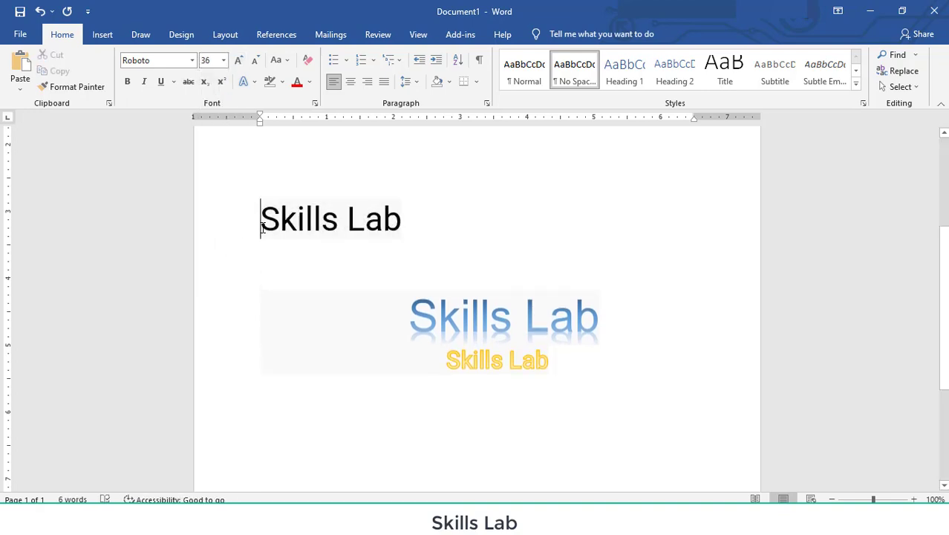
key("Tab")
key("Tab")
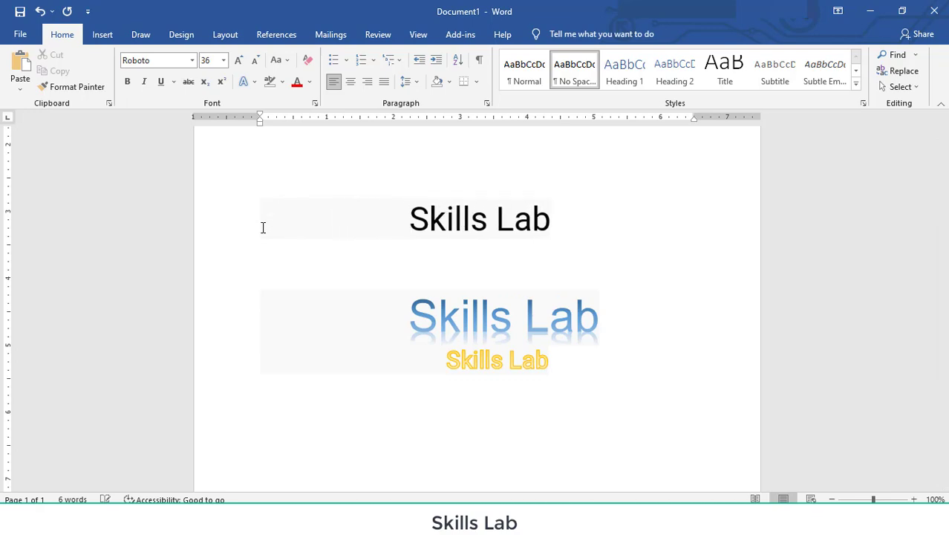
left_click(254, 82)
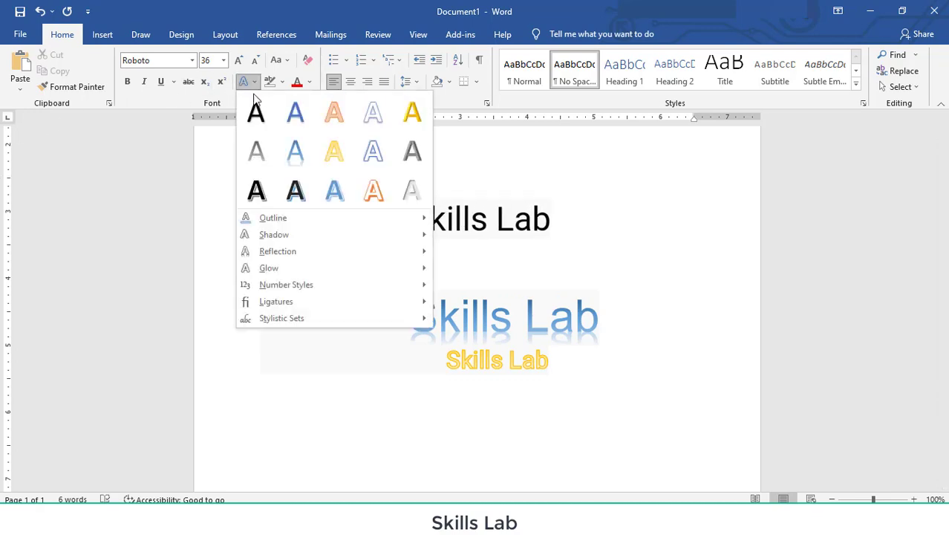
mouse_move(289, 219)
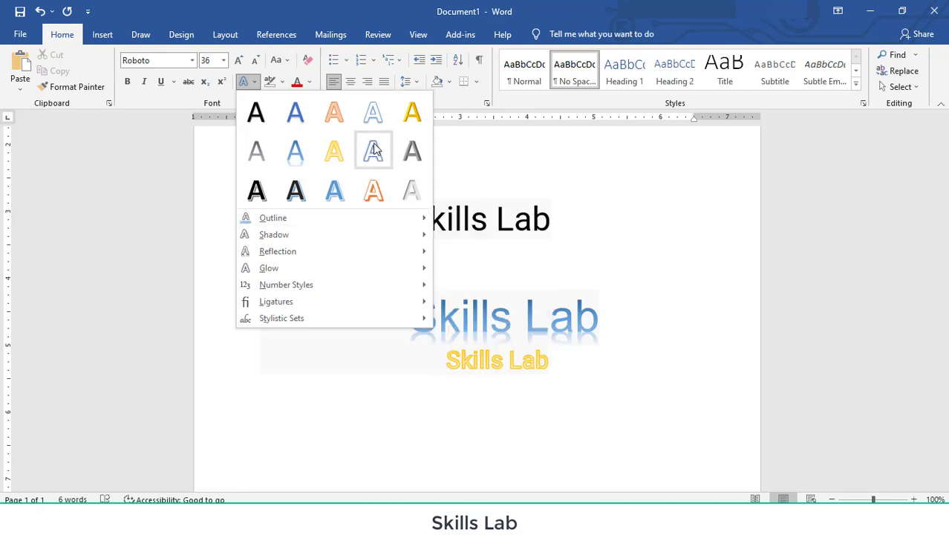
left_click(517, 215)
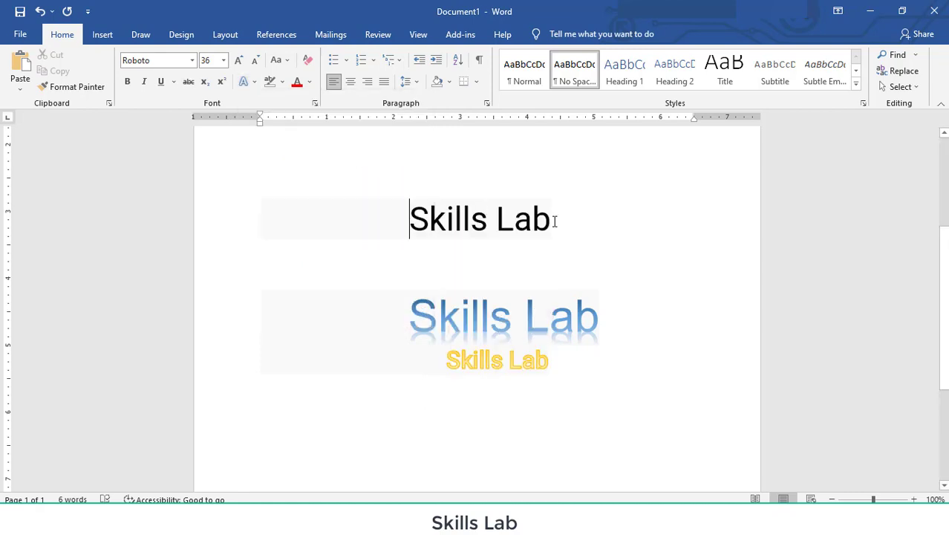
Step: Give the topmost "Skills Lab" text a light orange outline from the theme colors
left_click_drag(554, 221, 407, 219)
left_click(255, 81)
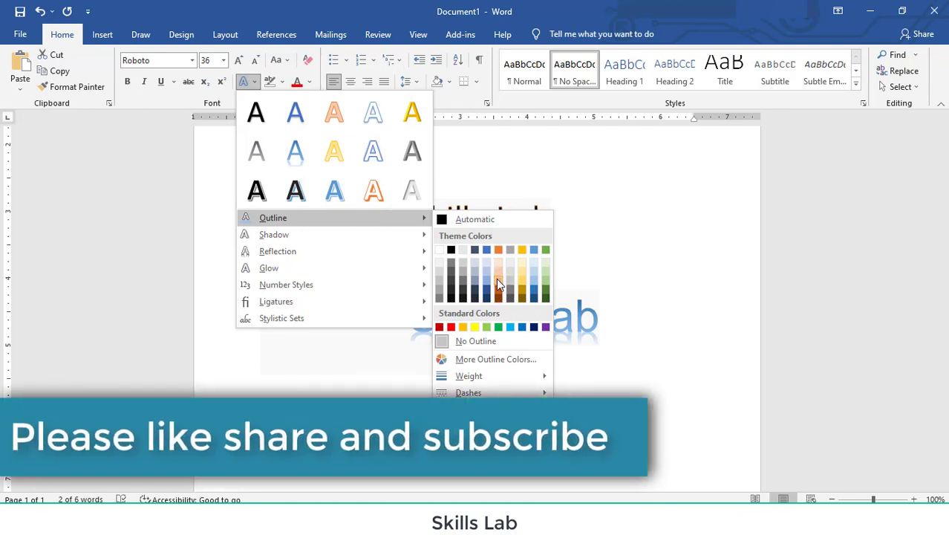
left_click(496, 280)
left_click(561, 235)
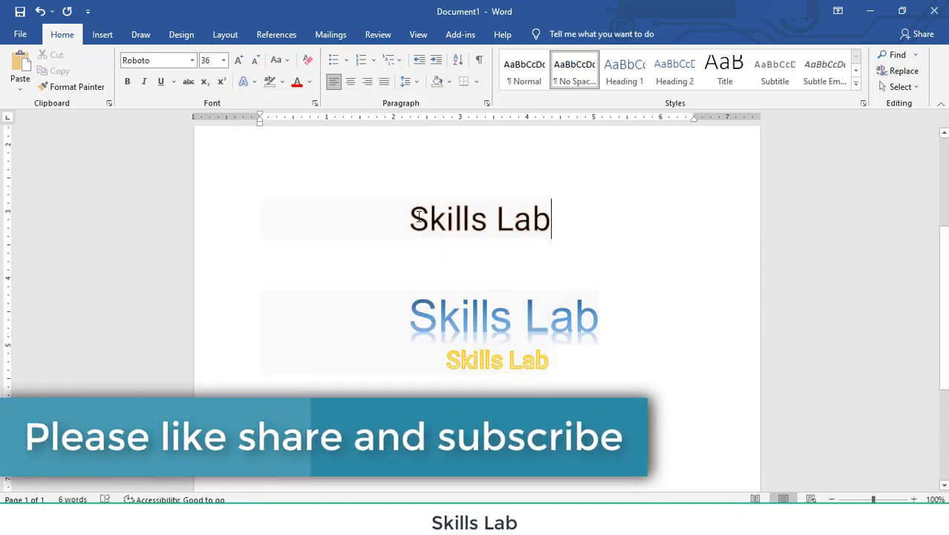
Step: Change the outline dashes of the topmost "Skills Lab" to the dotted style just below Round Dot
left_click_drag(550, 215, 420, 217)
key("ctrl+c")
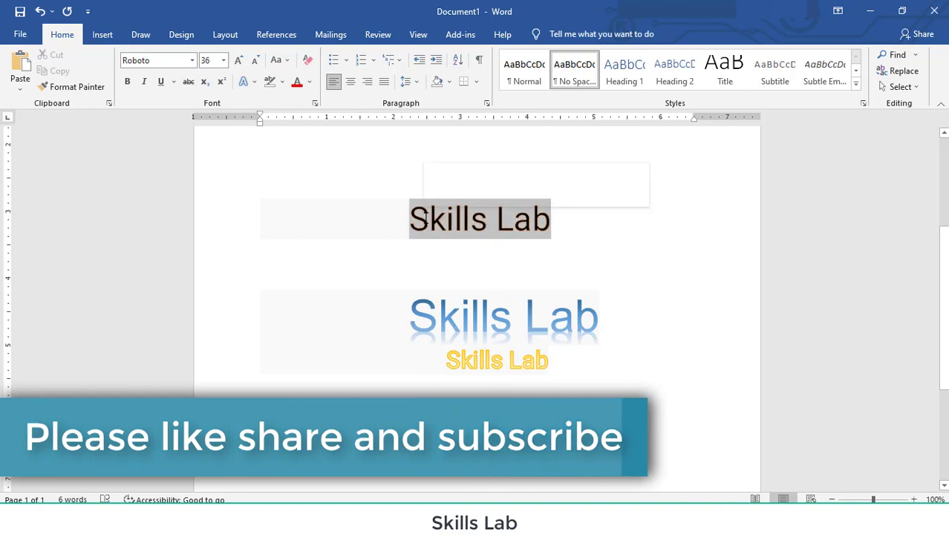
left_click(253, 82)
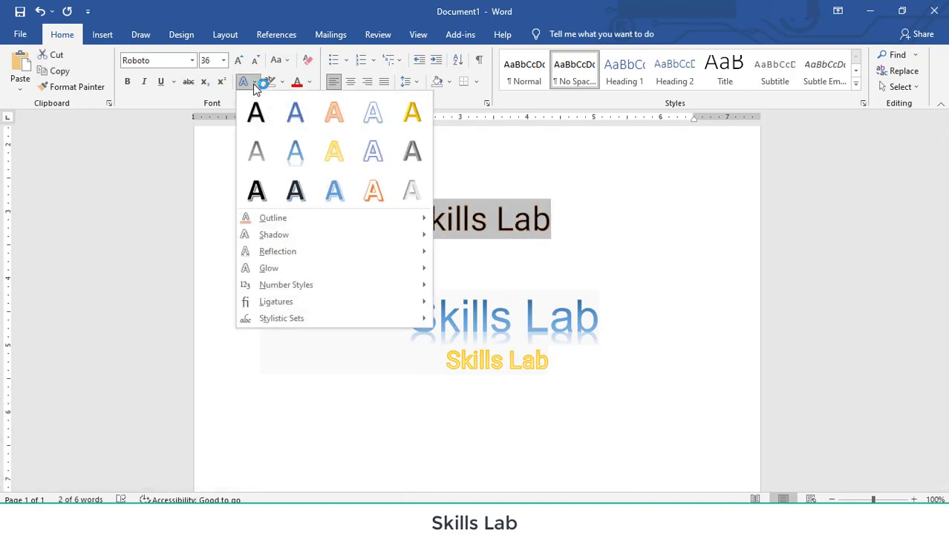
mouse_move(289, 215)
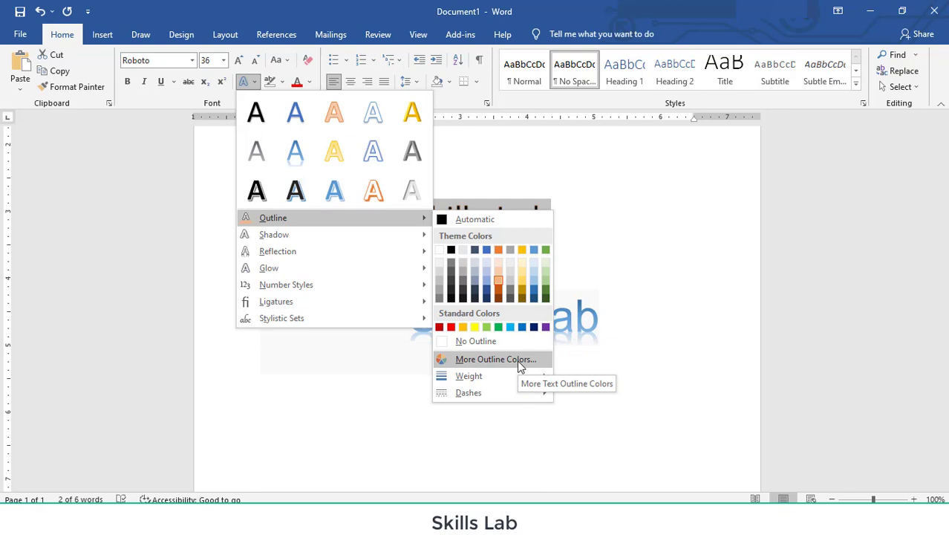
mouse_move(476, 379)
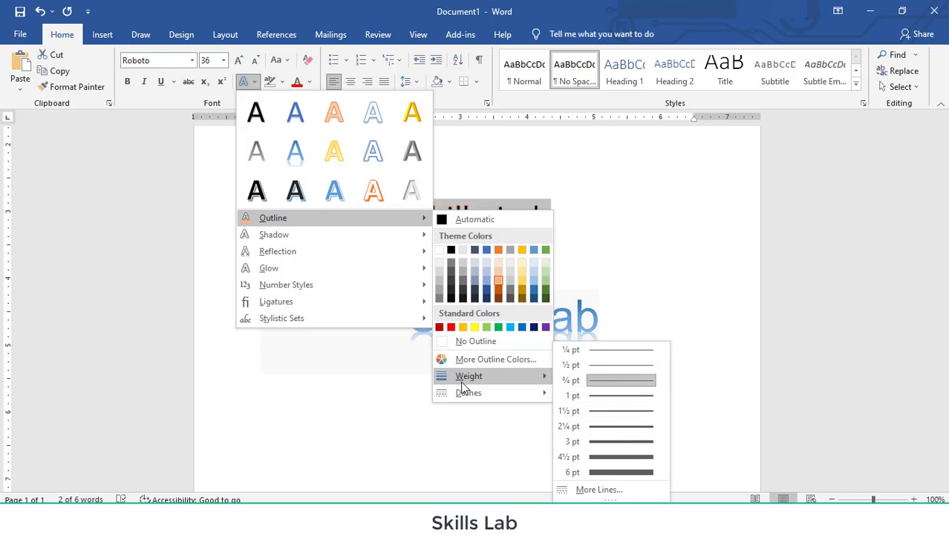
mouse_move(520, 399)
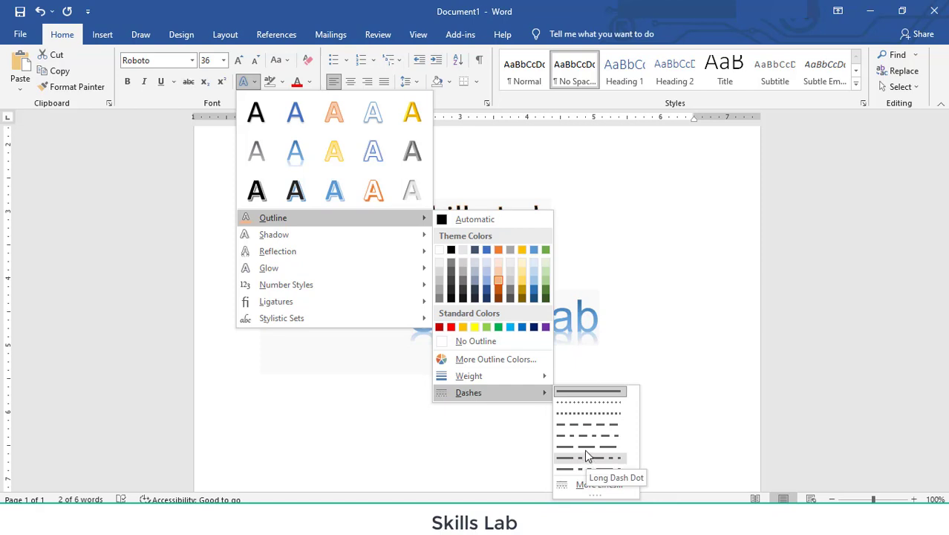
left_click(585, 407)
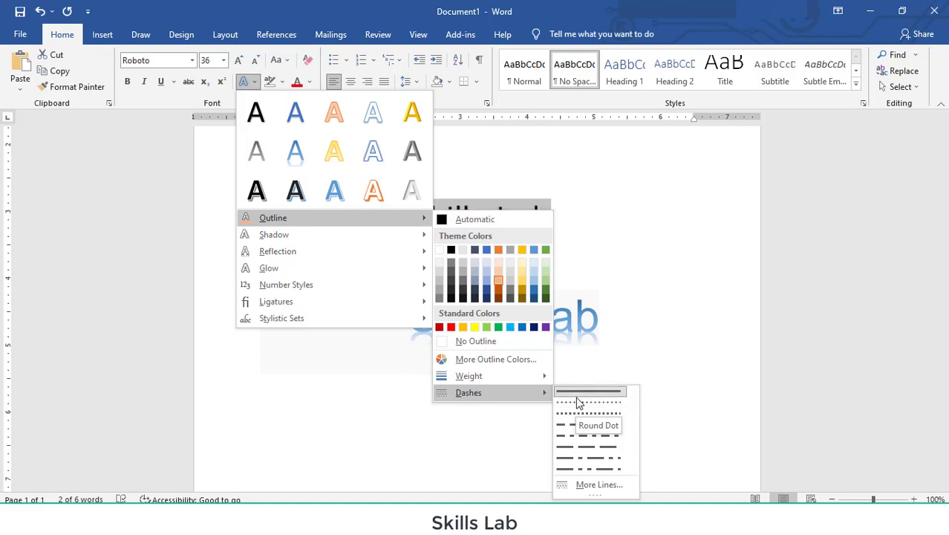
left_click(577, 415)
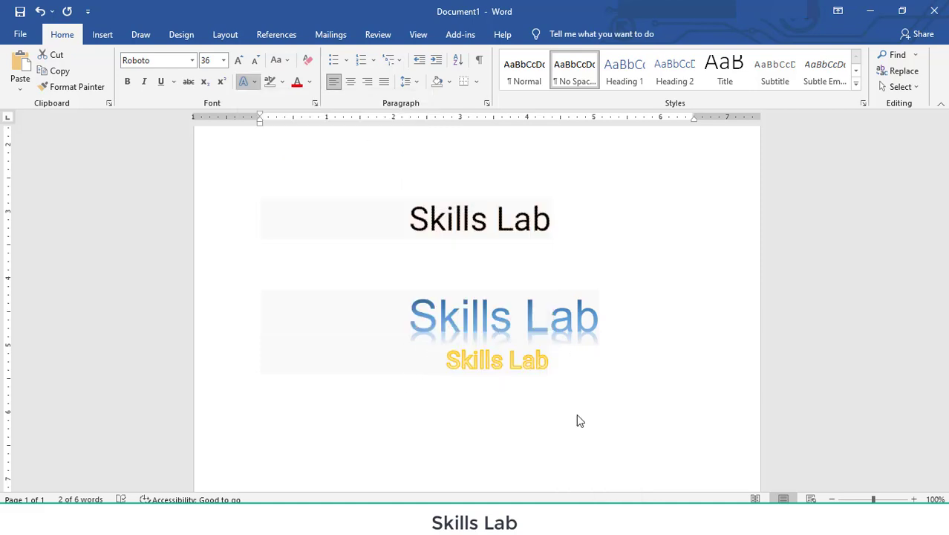
left_click(554, 361)
left_click(490, 410)
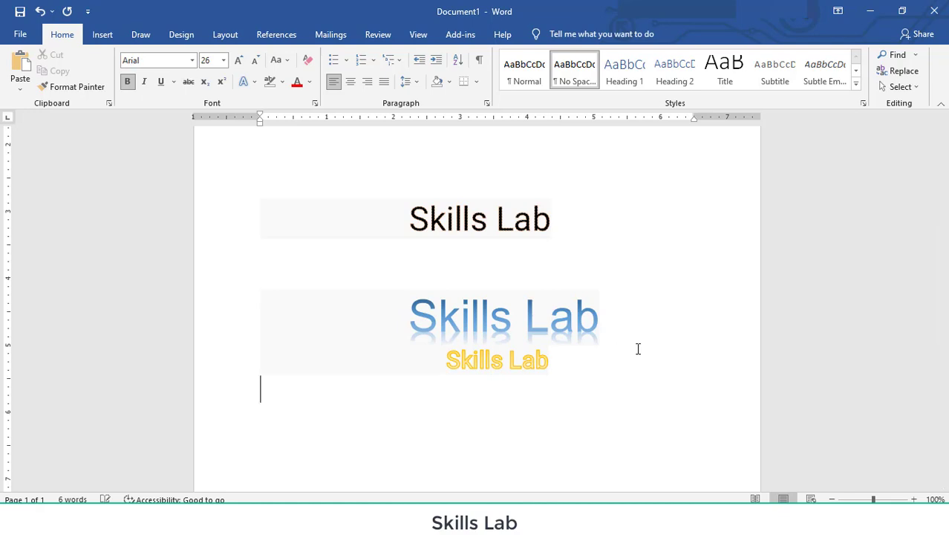
Step: Paste another copy of "Skills Lab" below the yellow one and set its font size to 48
key("ctrl+v")
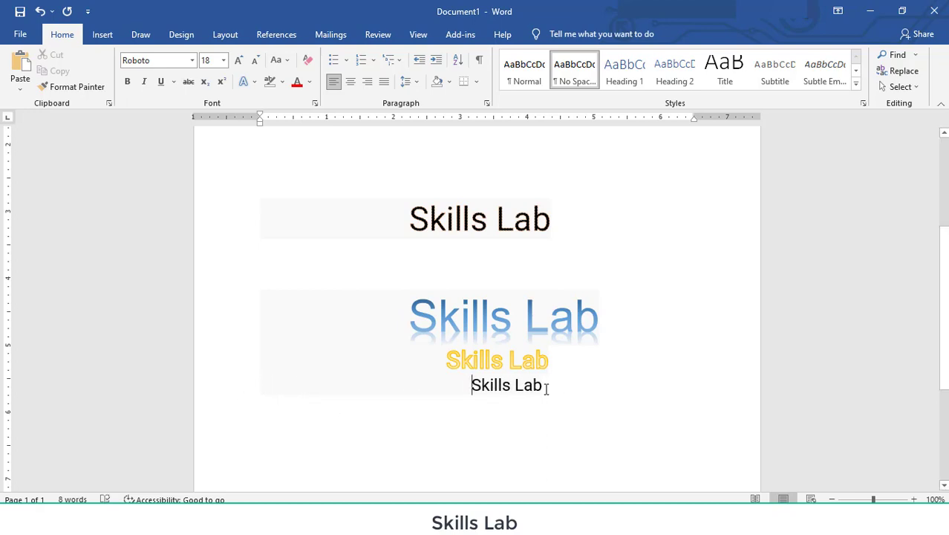
left_click_drag(546, 389, 261, 387)
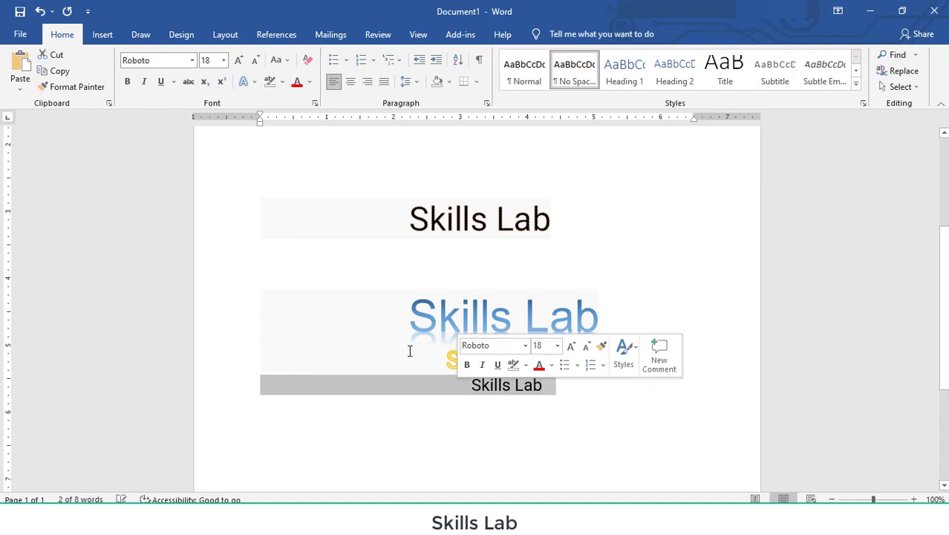
left_click(224, 60)
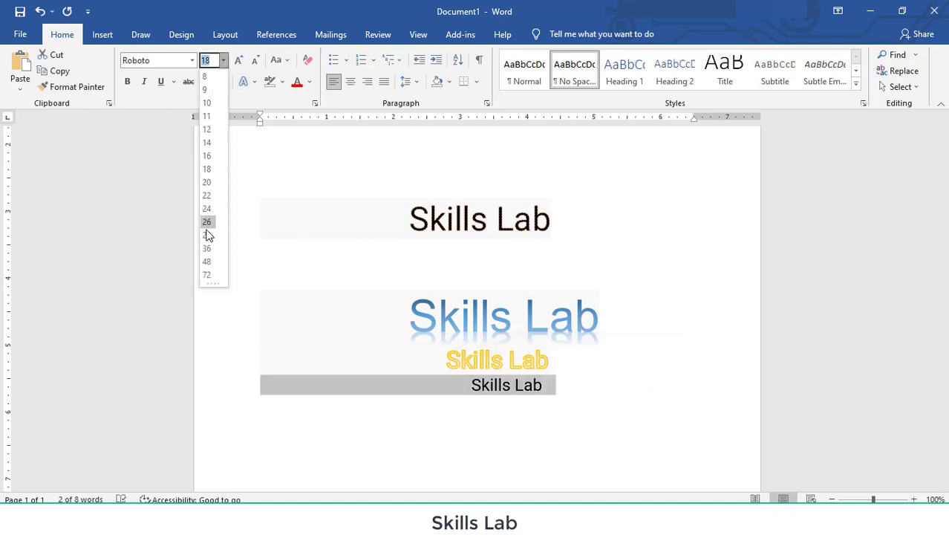
left_click(207, 263)
scroll(505, 360, "down", 3)
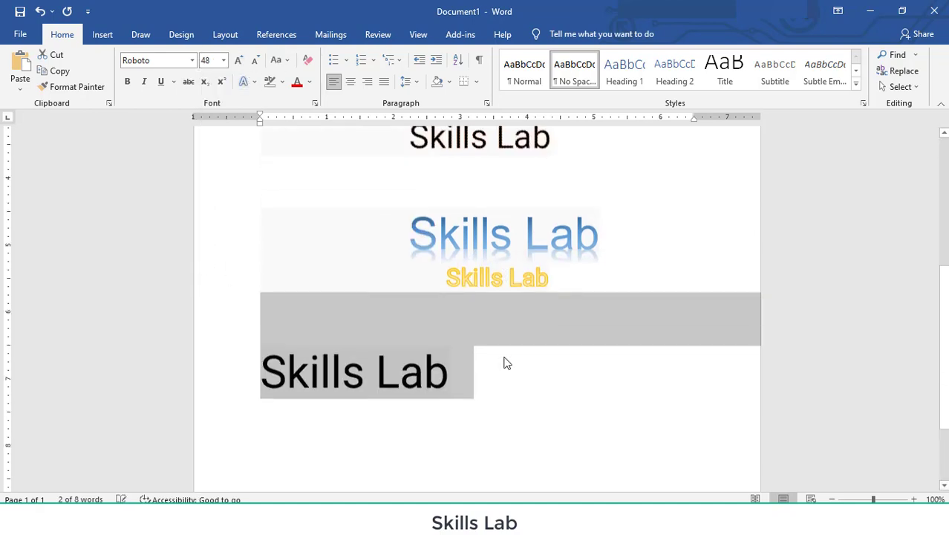
left_click(476, 360)
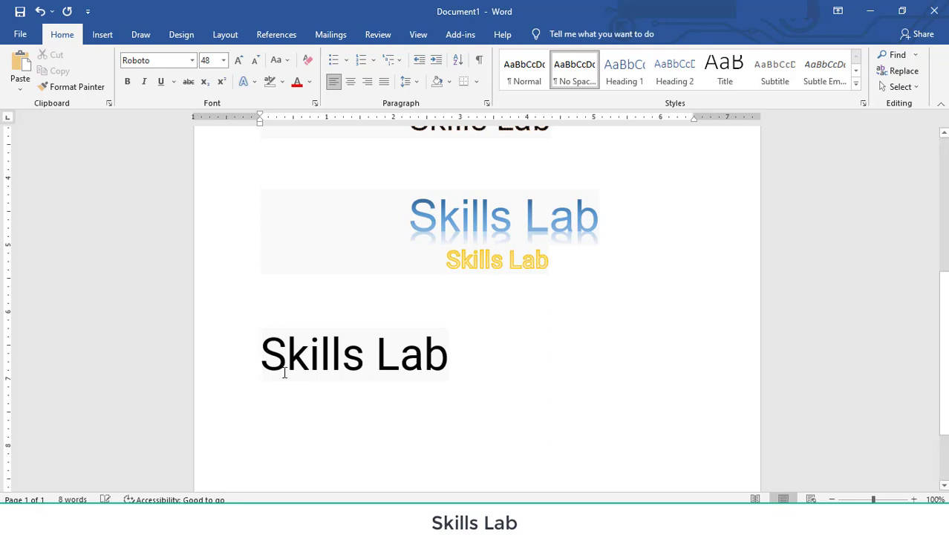
left_click(275, 356)
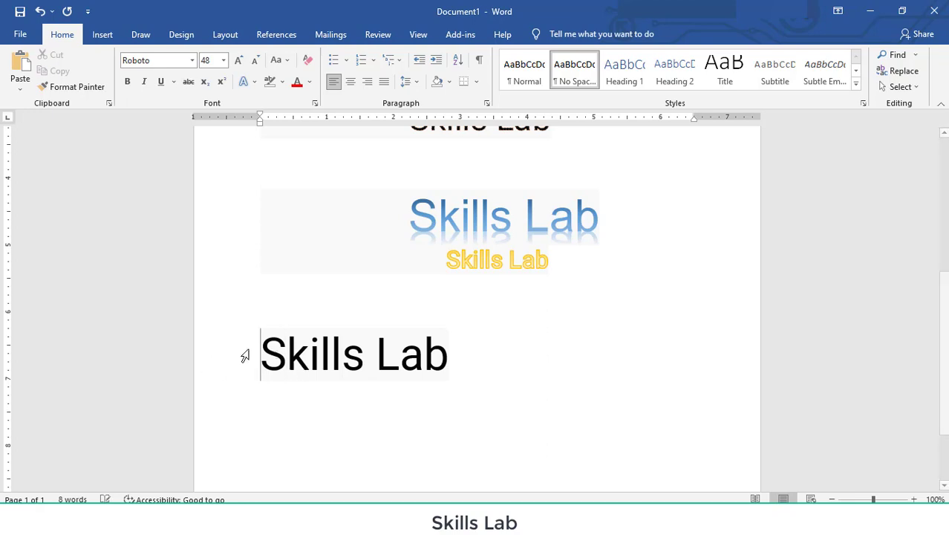
Step: Apply a Perspective shadow from the last row of shadow variations to the 48-point "Skills Lab" below the yellow text
left_click_drag(464, 354, 284, 361)
key("ctrl+c")
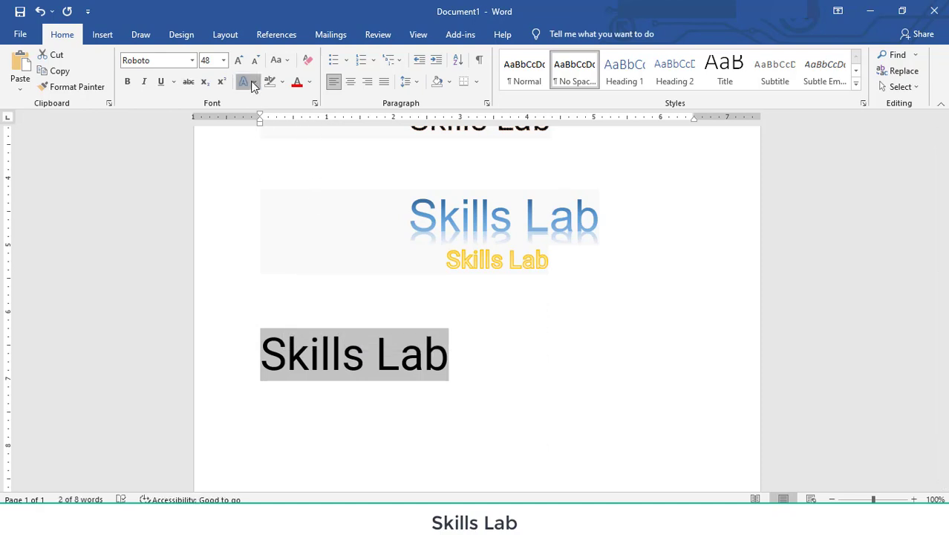
left_click(246, 81)
mouse_move(267, 241)
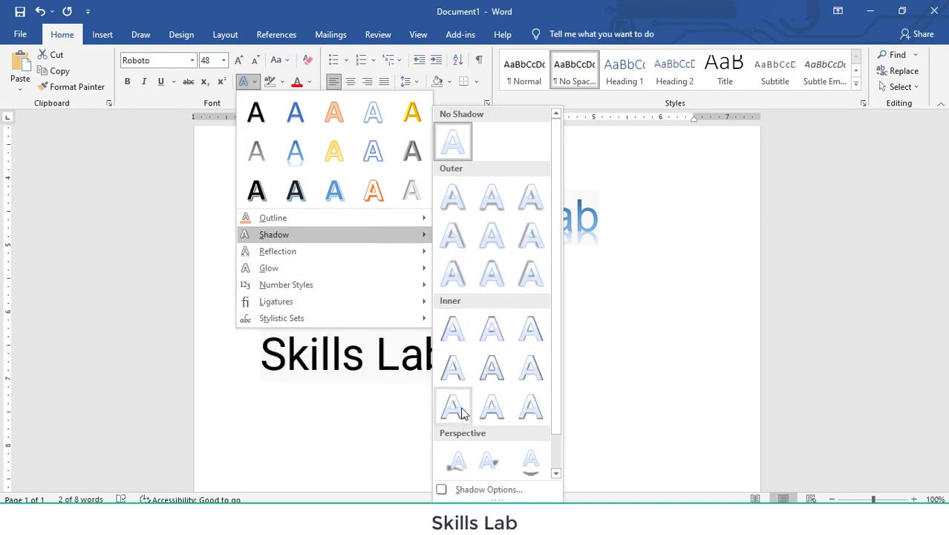
scroll(438, 418, "down", 1)
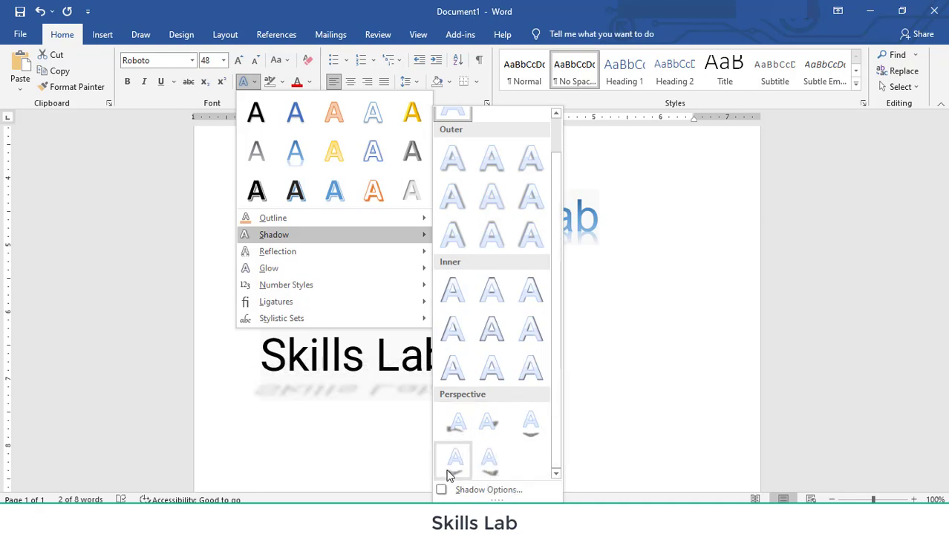
left_click(488, 466)
left_click(542, 378)
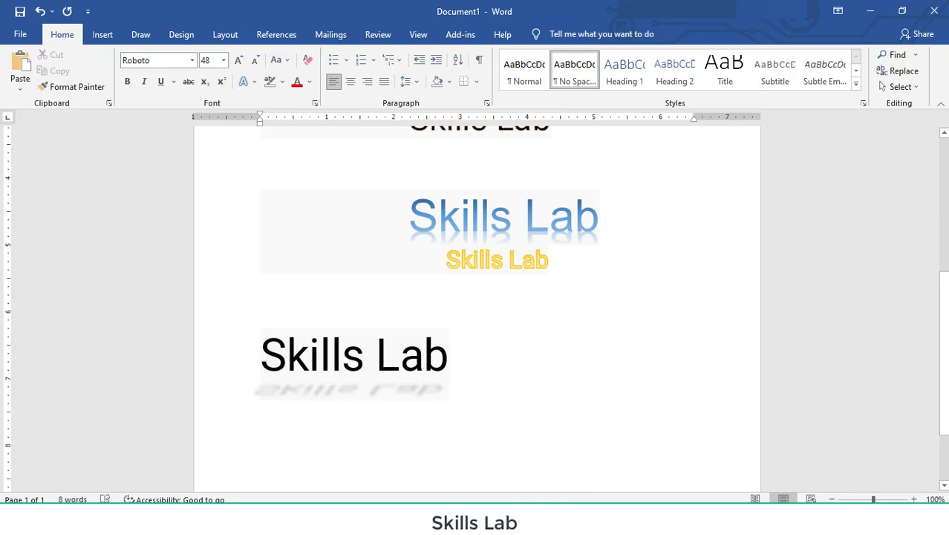
Step: Examine the shadow variations available for the bottom "Skills Lab" text
scroll(473, 365, "up", 3)
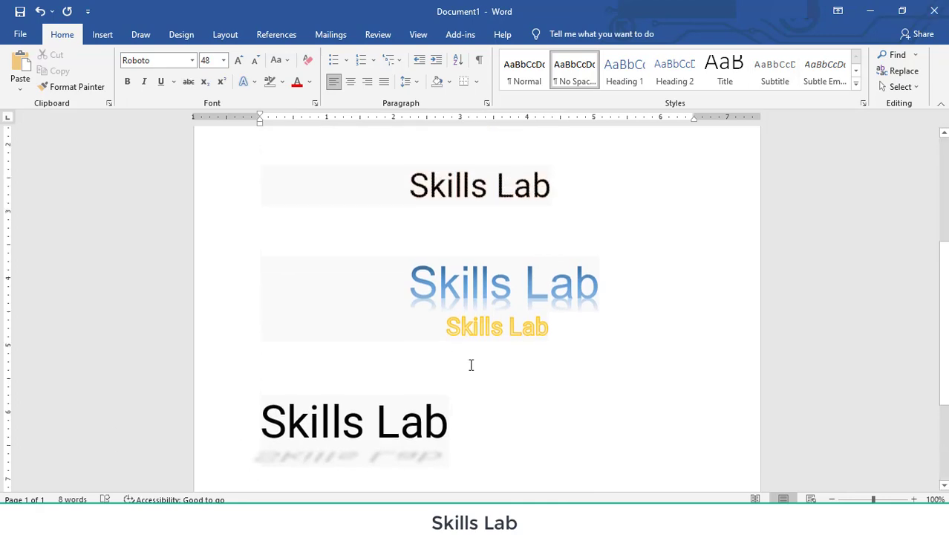
scroll(434, 342, "down", 3)
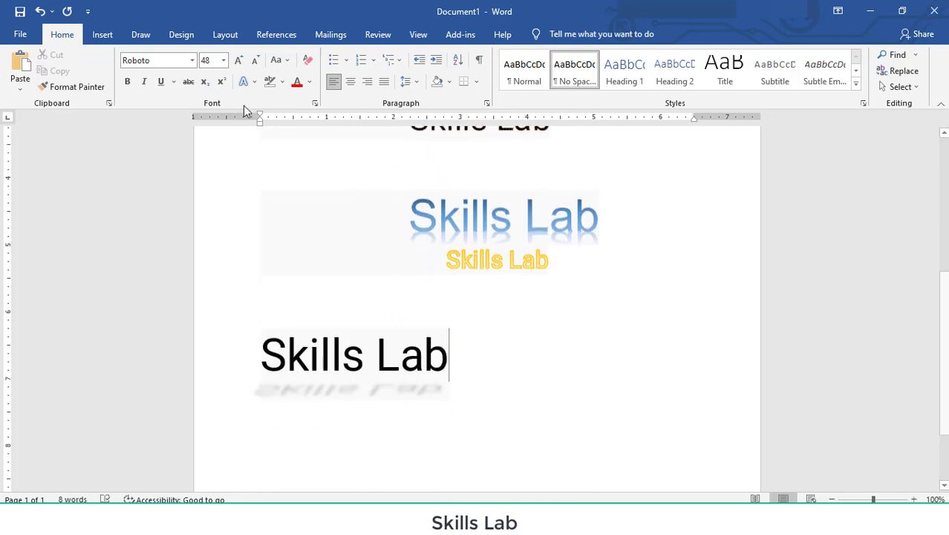
left_click(253, 83)
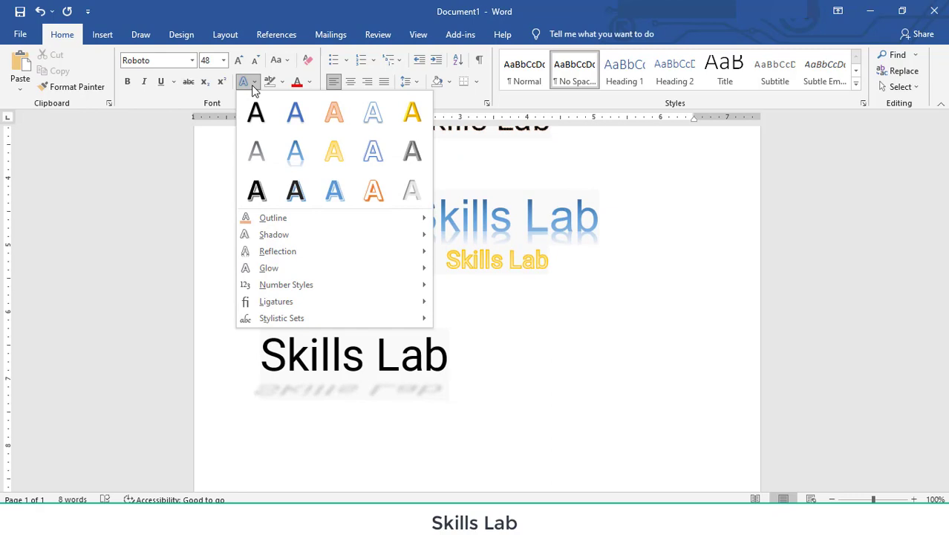
mouse_move(417, 235)
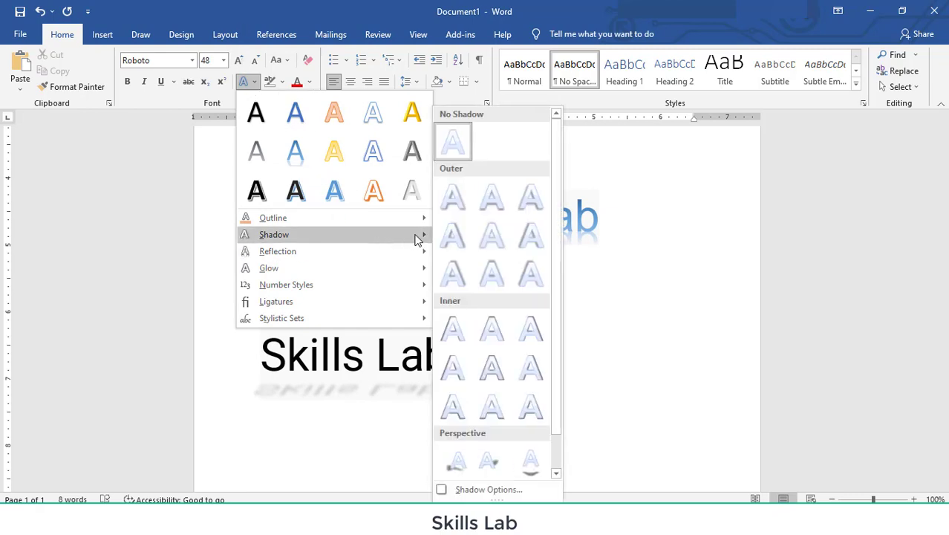
left_click(453, 328)
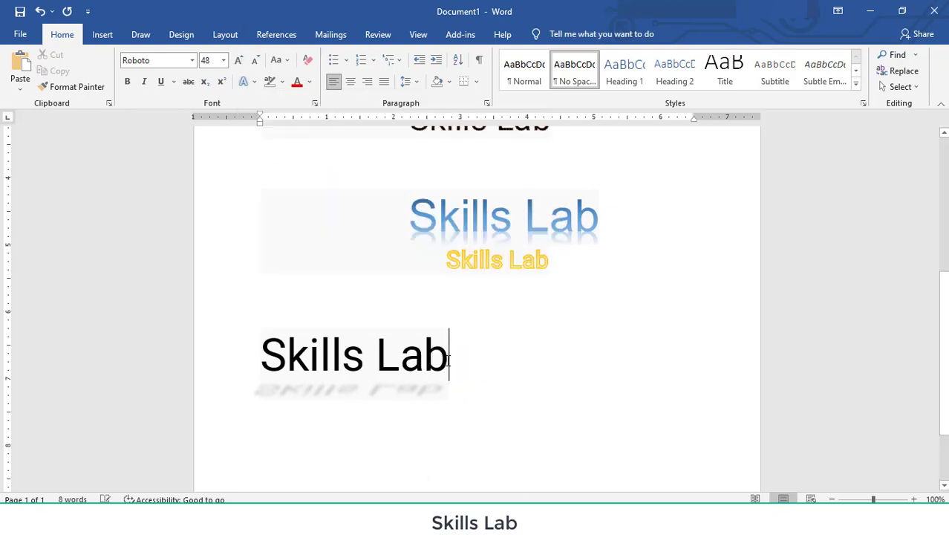
left_click(253, 82)
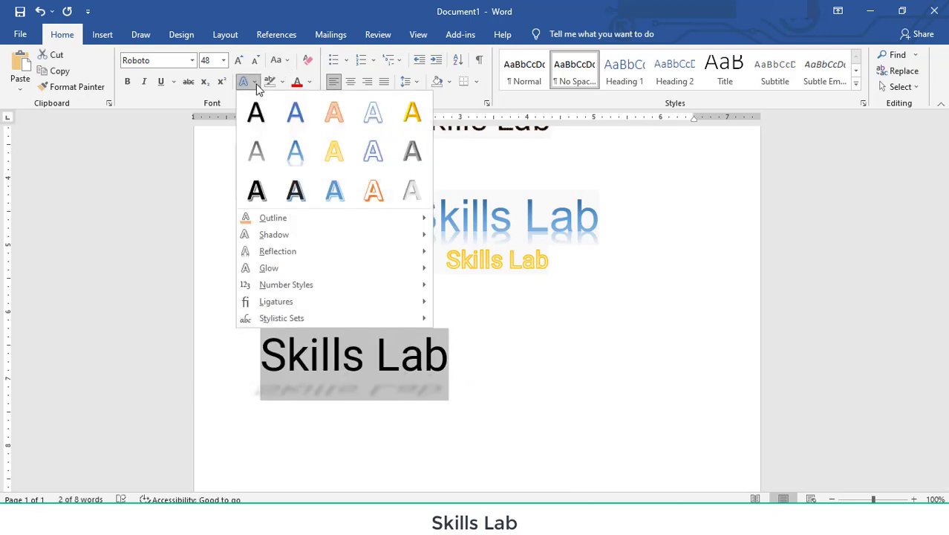
mouse_move(358, 234)
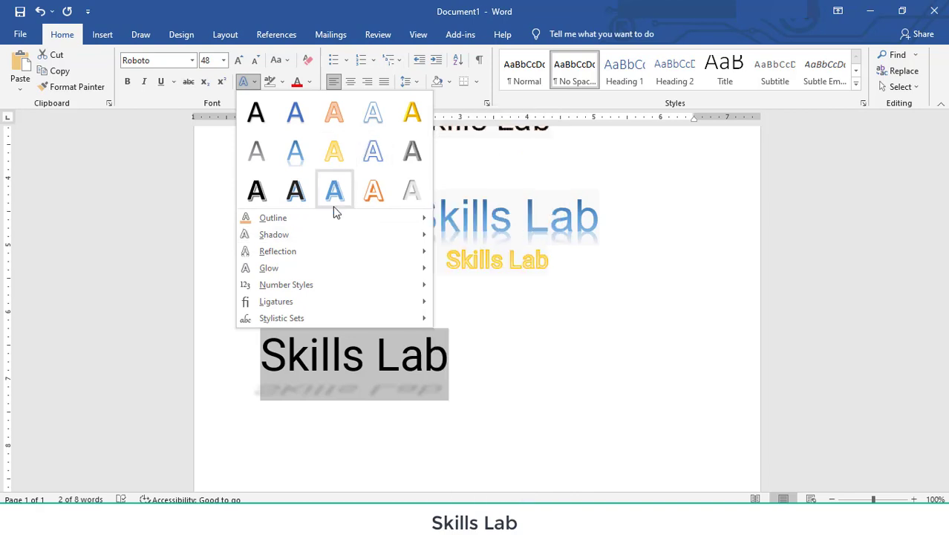
left_click(455, 341)
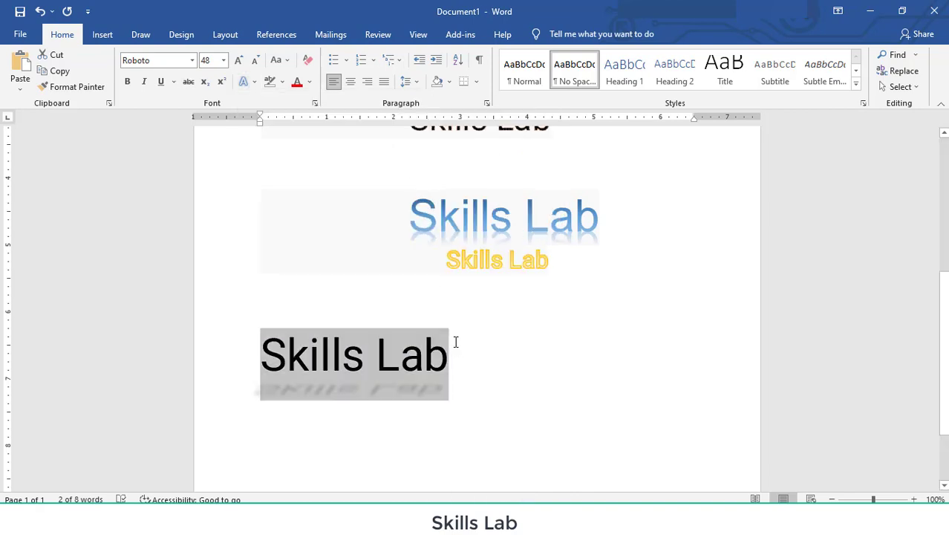
Step: Paste a copy of "Skills Lab" on the empty centered line at the top of the page and set its font size to 28
scroll(461, 320, "up", 5)
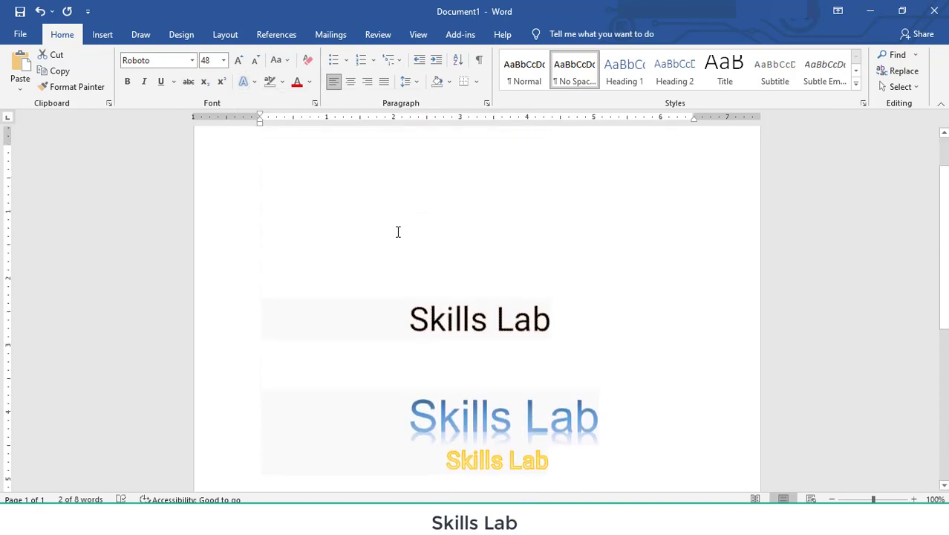
left_click(398, 225)
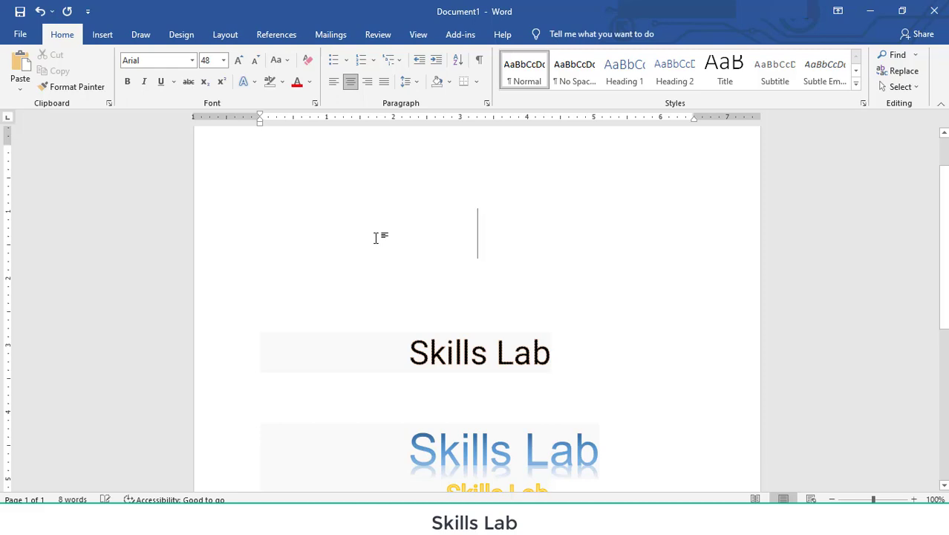
key("ctrl+v")
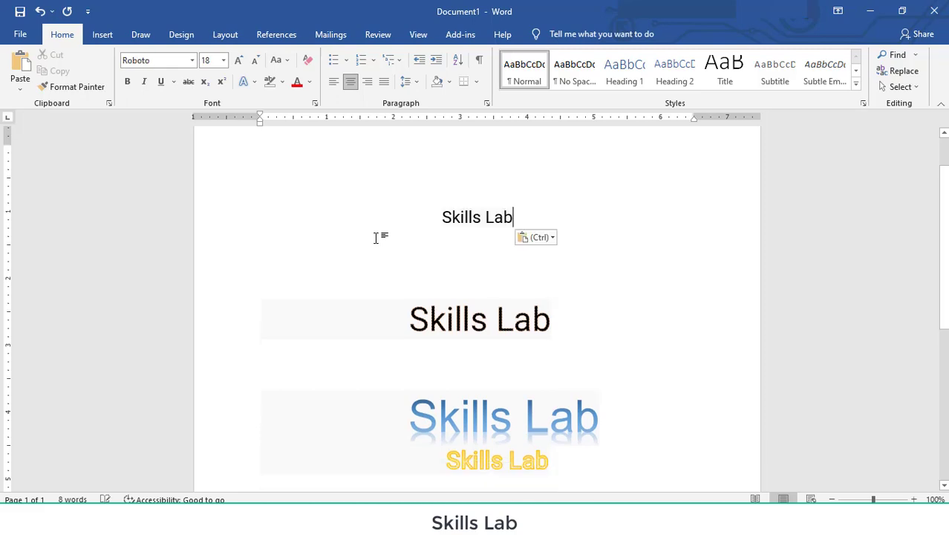
triple_click(444, 217)
left_click(223, 60)
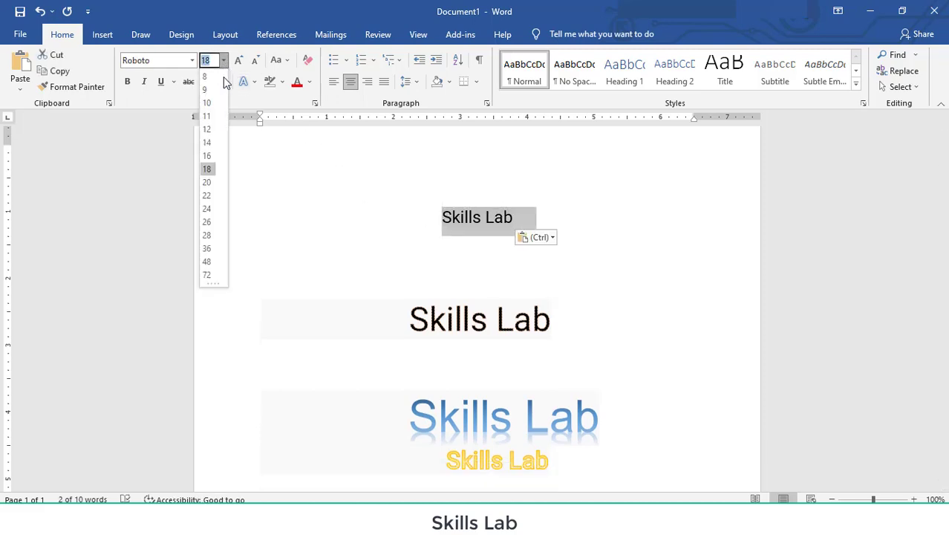
left_click(207, 235)
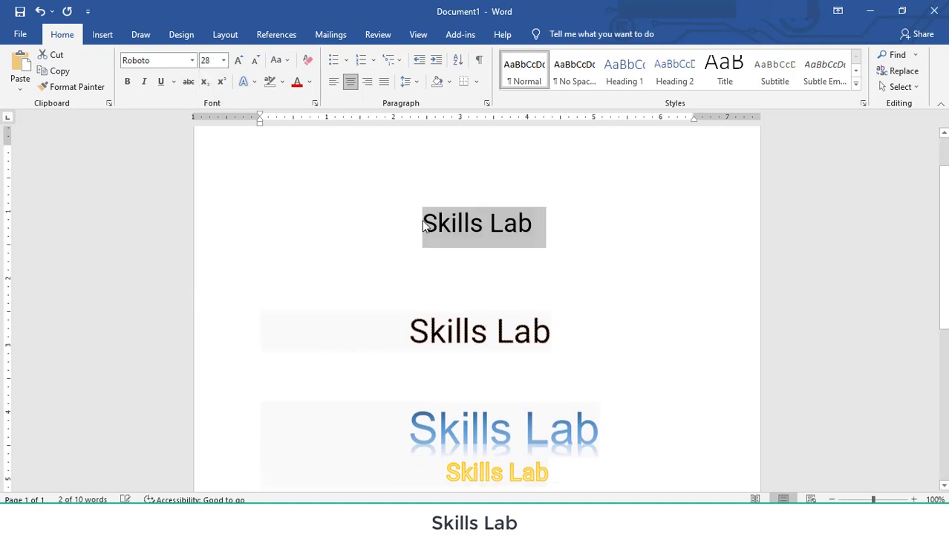
key("Left")
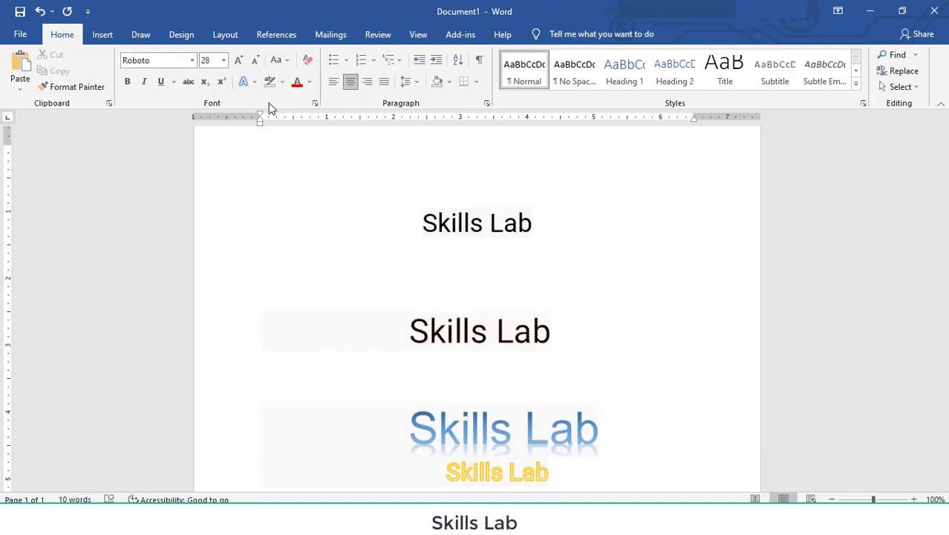
left_click(254, 82)
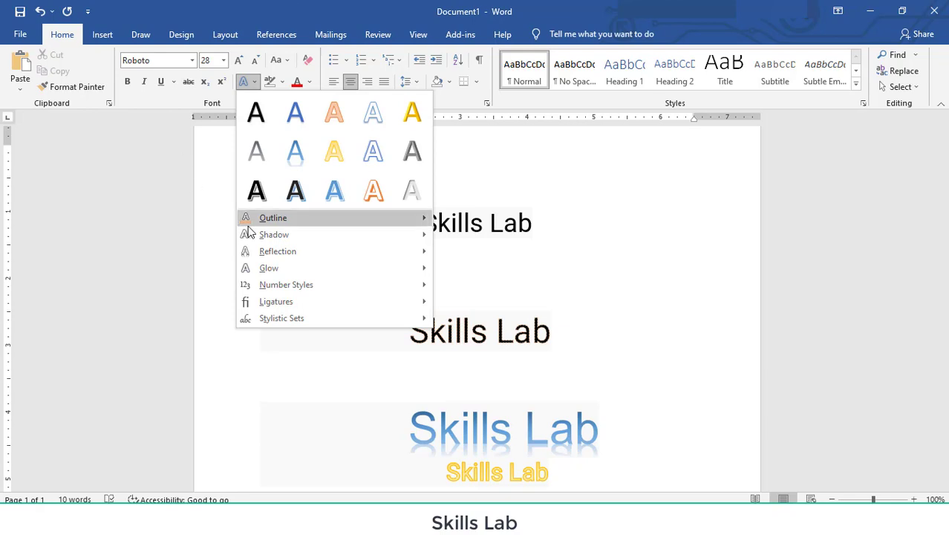
mouse_move(289, 253)
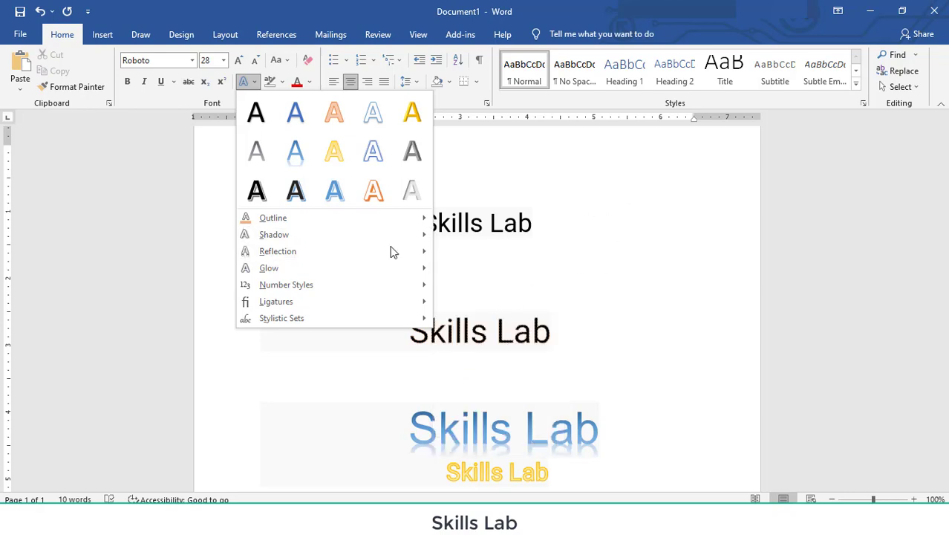
mouse_move(396, 253)
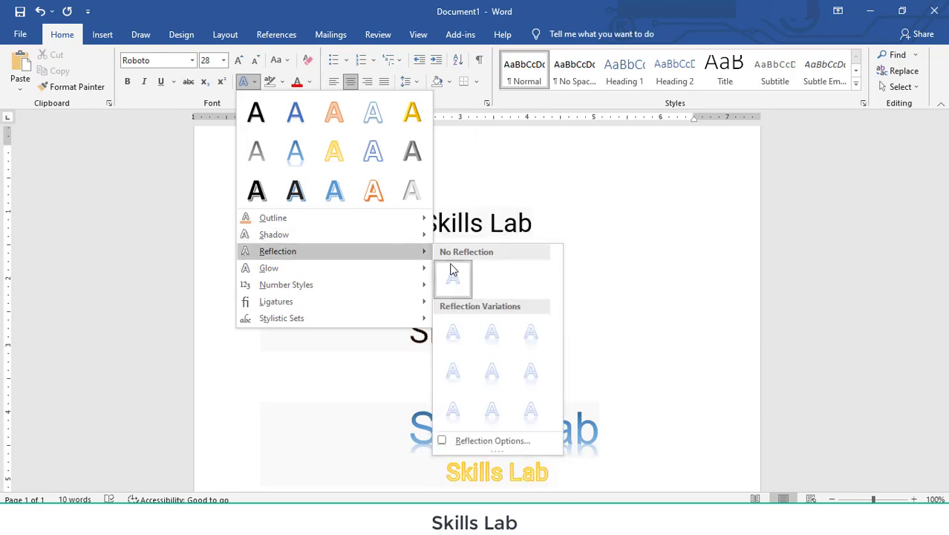
left_click(454, 413)
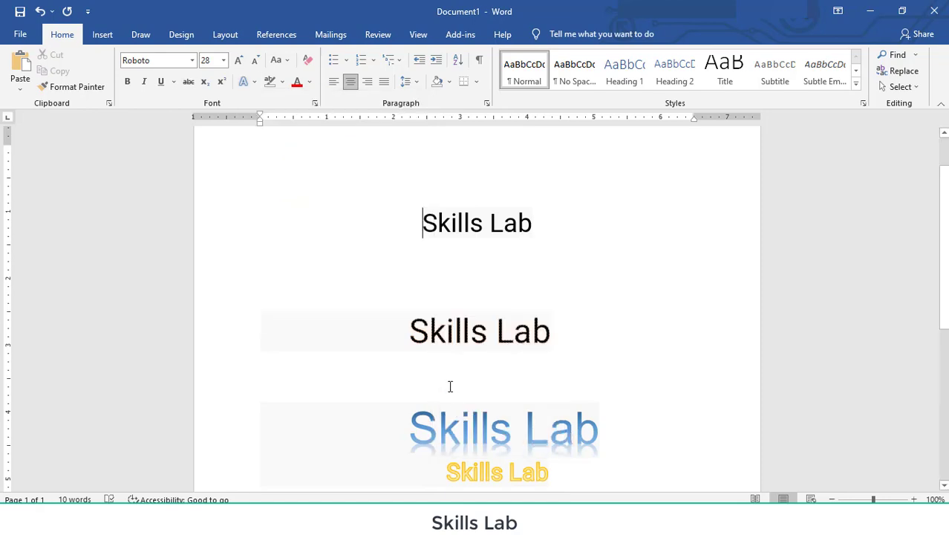
Step: Apply the second reflection variation of the first row to the topmost "Skills Lab" text
triple_click(479, 218)
left_click(253, 81)
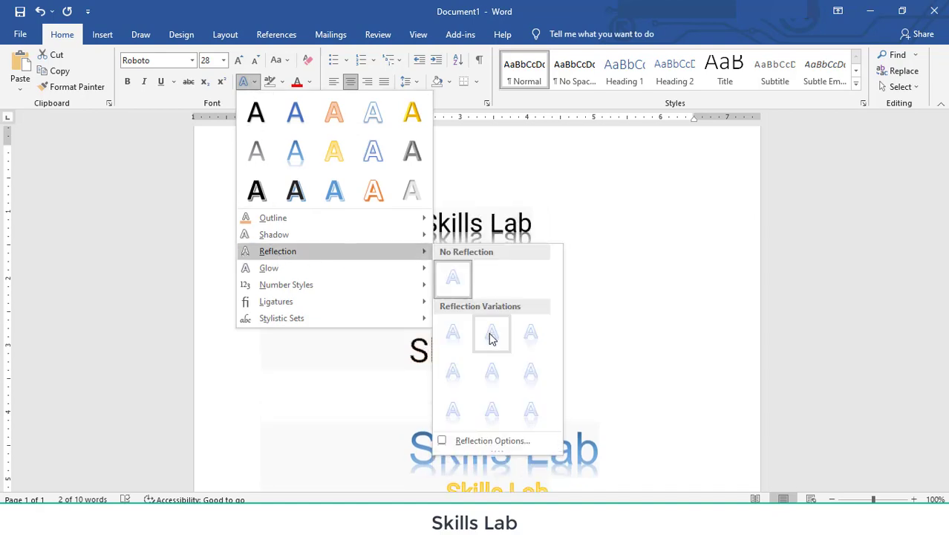
left_click(491, 334)
left_click(632, 246)
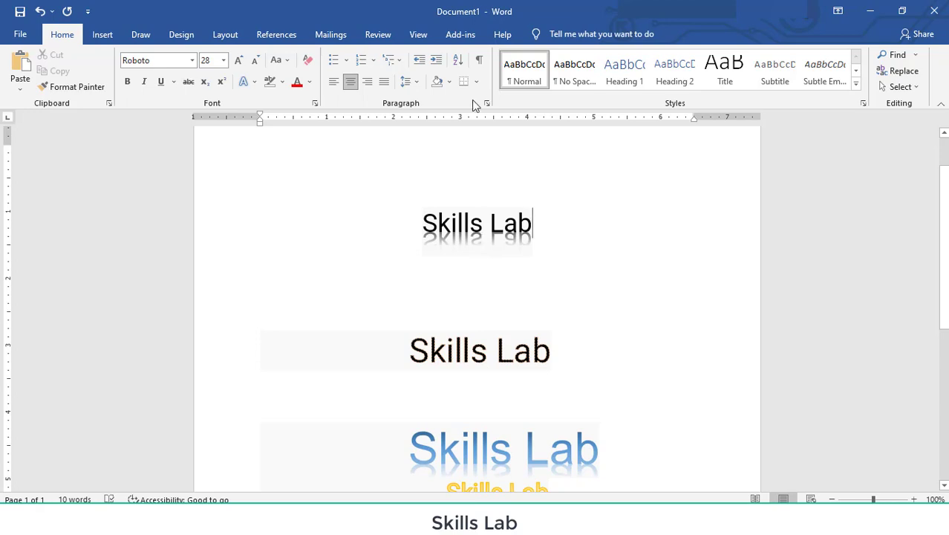
Step: Give the topmost "Skills Lab" text the 8 point green glow variation
left_click(257, 83)
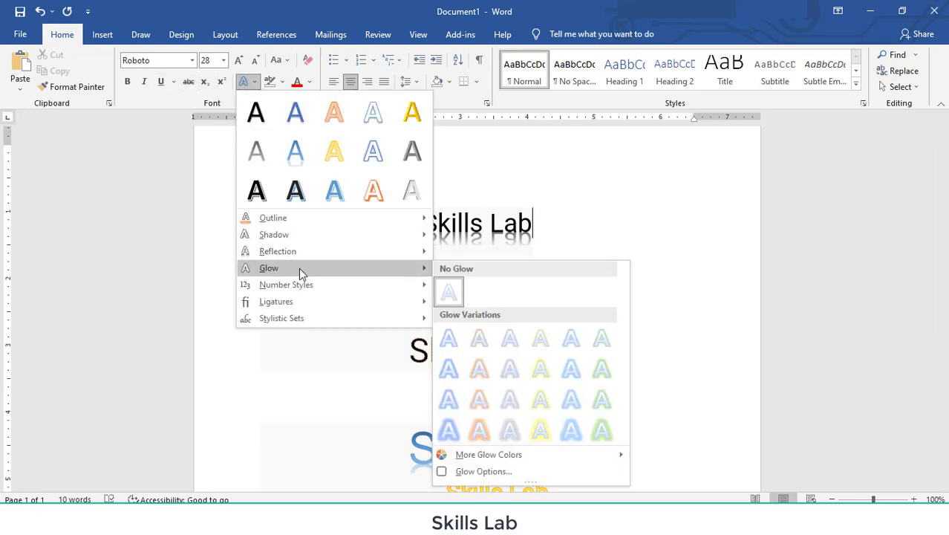
left_click(605, 222)
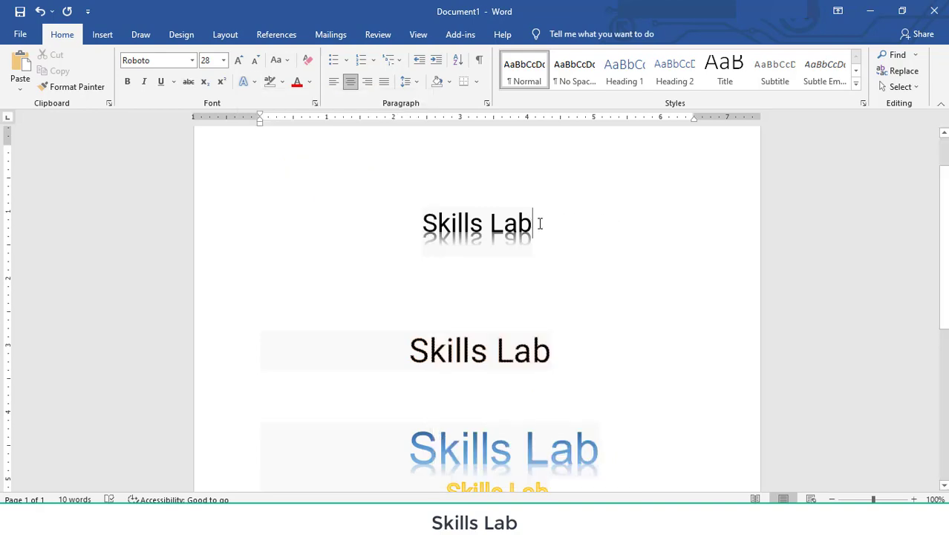
left_click_drag(540, 224, 421, 223)
left_click(254, 84)
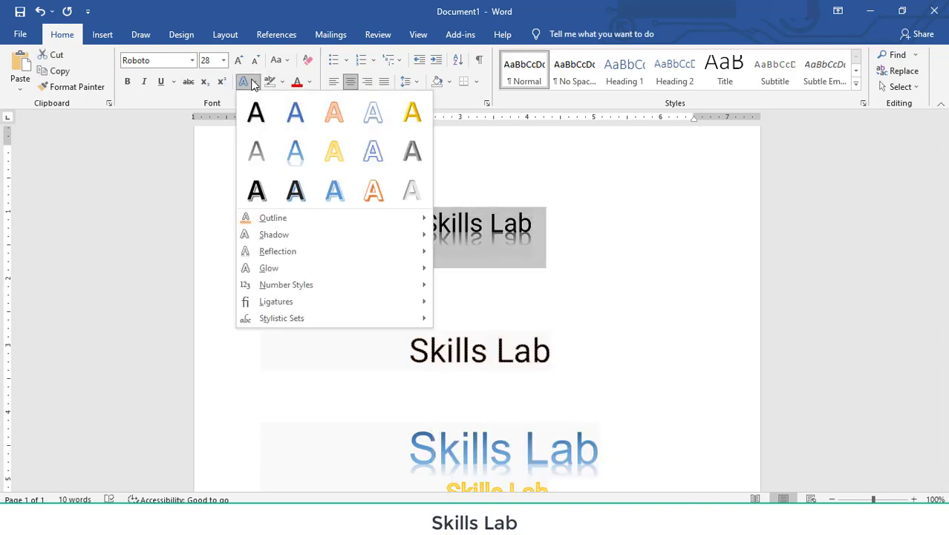
mouse_move(265, 269)
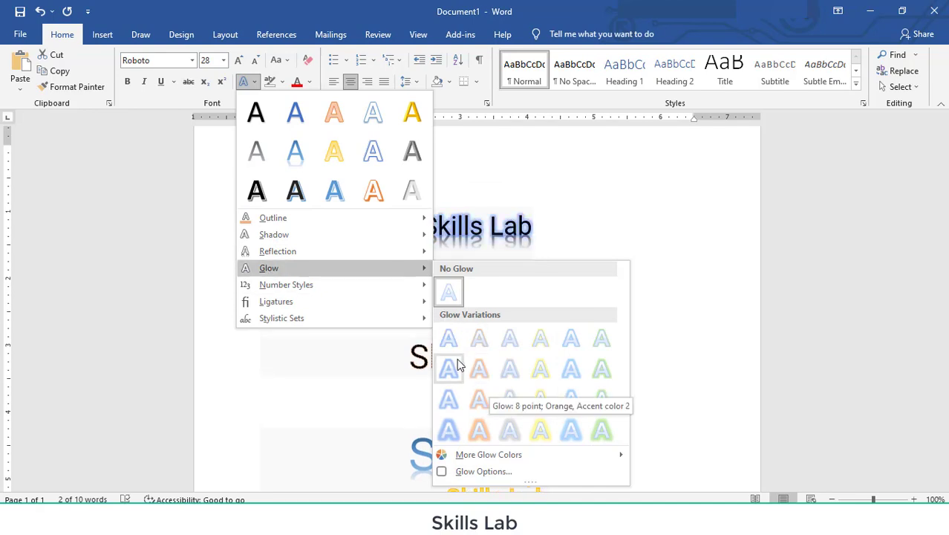
left_click(598, 369)
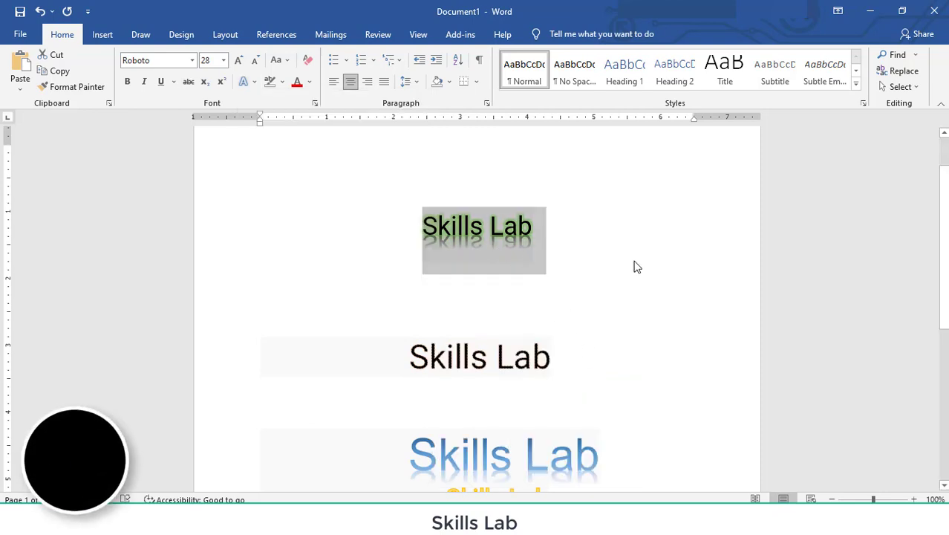
Step: Examine the ligature options available for the topmost "Skills Lab" text
left_click(534, 226)
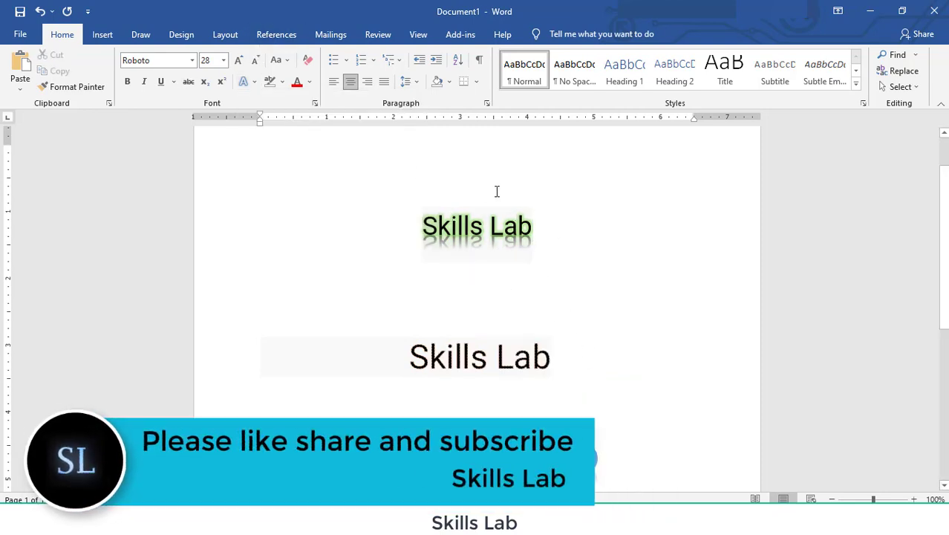
left_click_drag(535, 226, 401, 209)
key("ctrl+c")
left_click(254, 82)
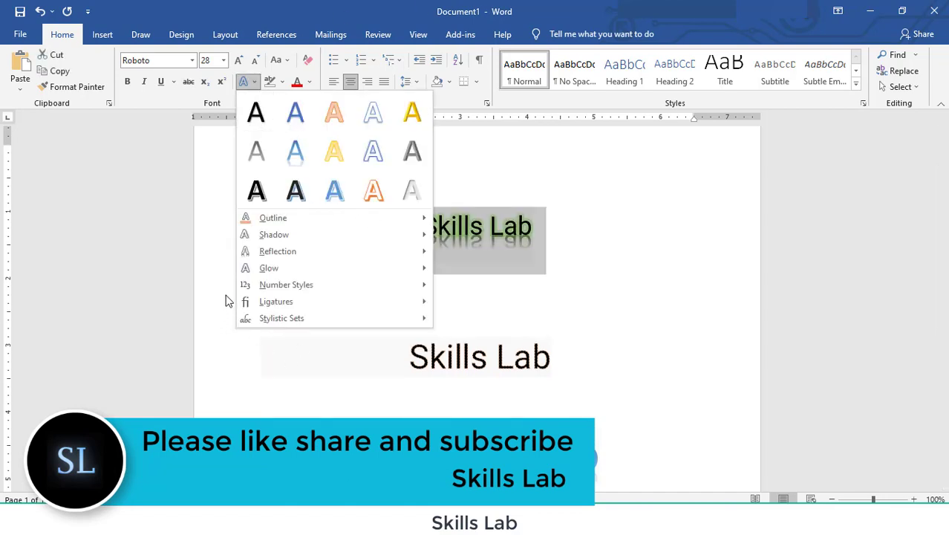
mouse_move(276, 305)
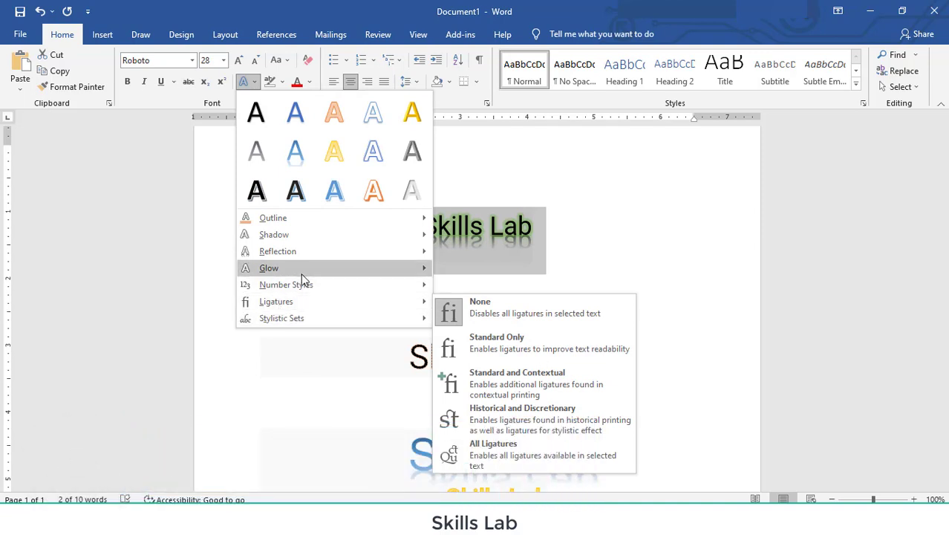
left_click(606, 277)
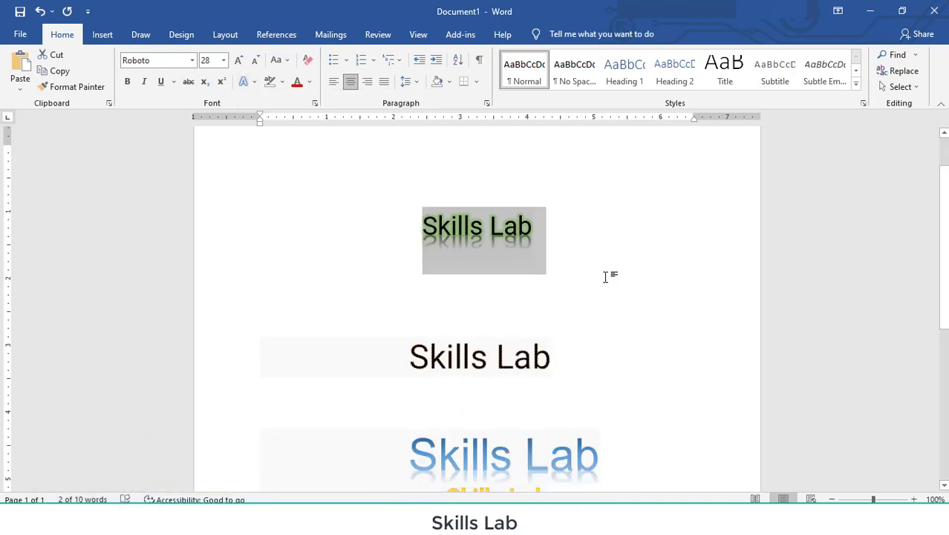
Step: Add an empty line after the bottom "Skills Lab" text and insert a page break there
scroll(606, 267, "down", 8)
left_click(426, 374)
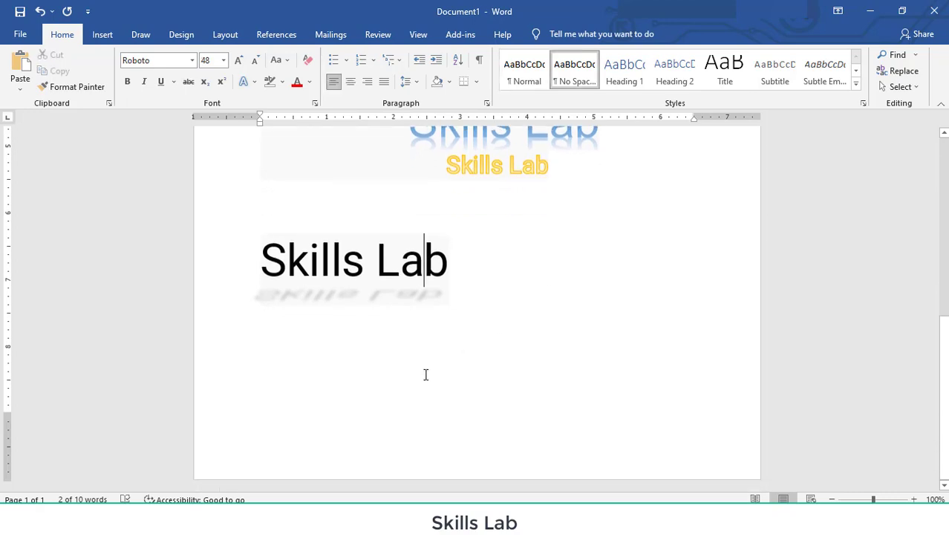
left_click(575, 288)
key("Return")
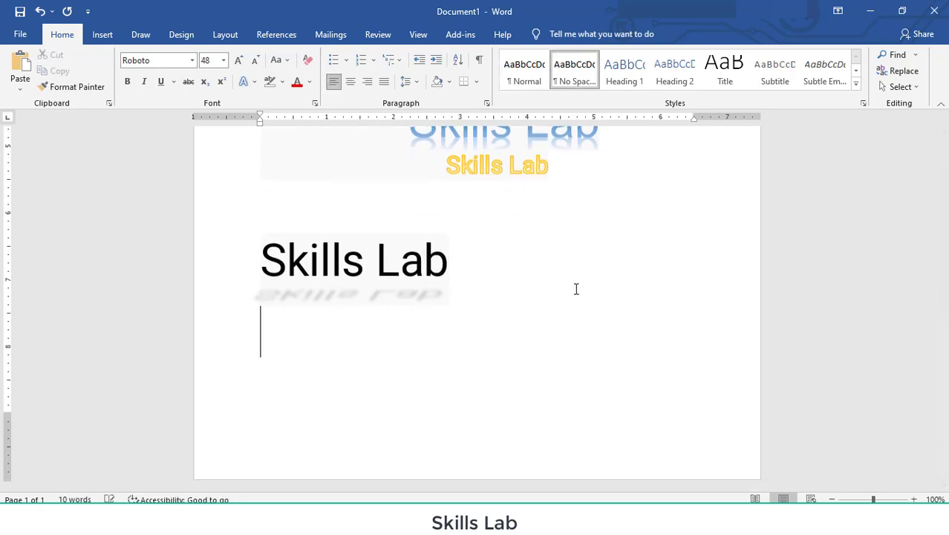
key("ctrl+Return")
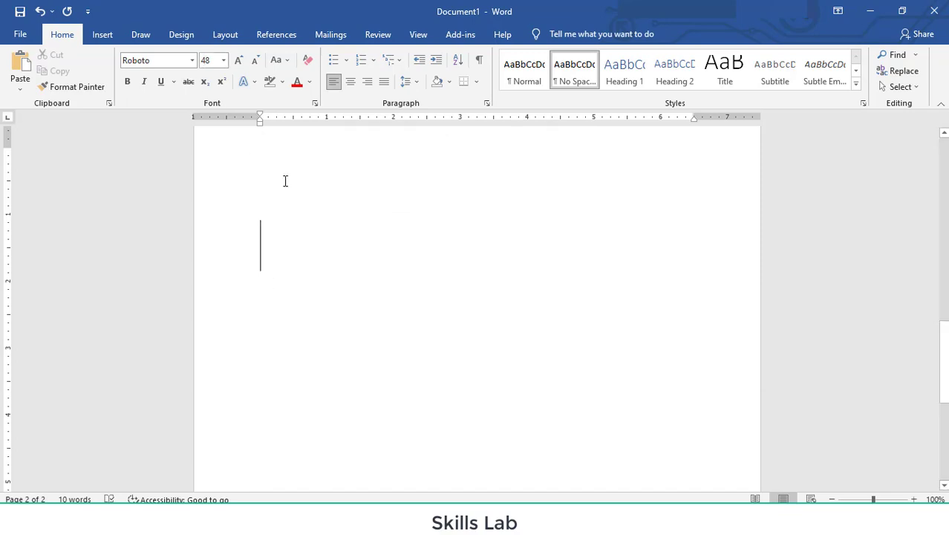
Step: Paste a copy of "Skills Lab" on the new second page and set its font size to 36
key("ctrl+v")
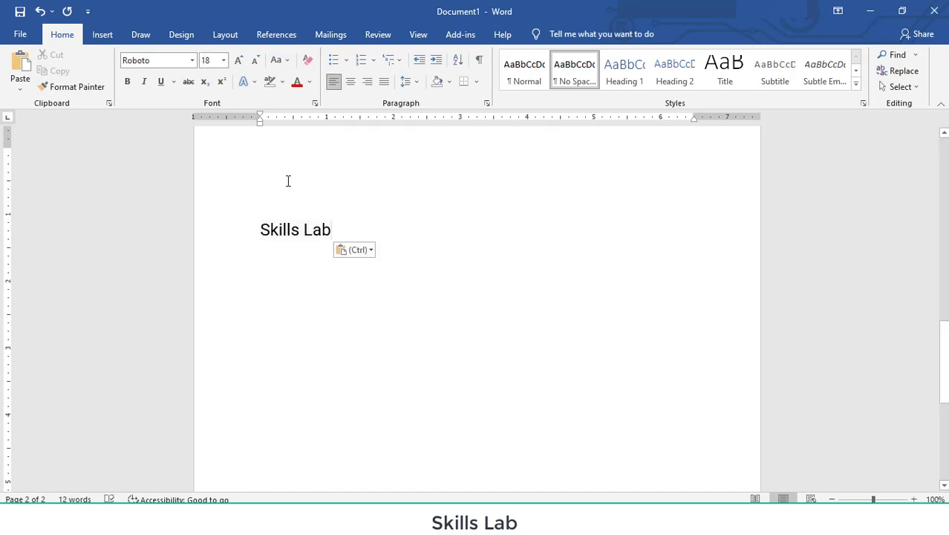
left_click_drag(340, 233, 260, 231)
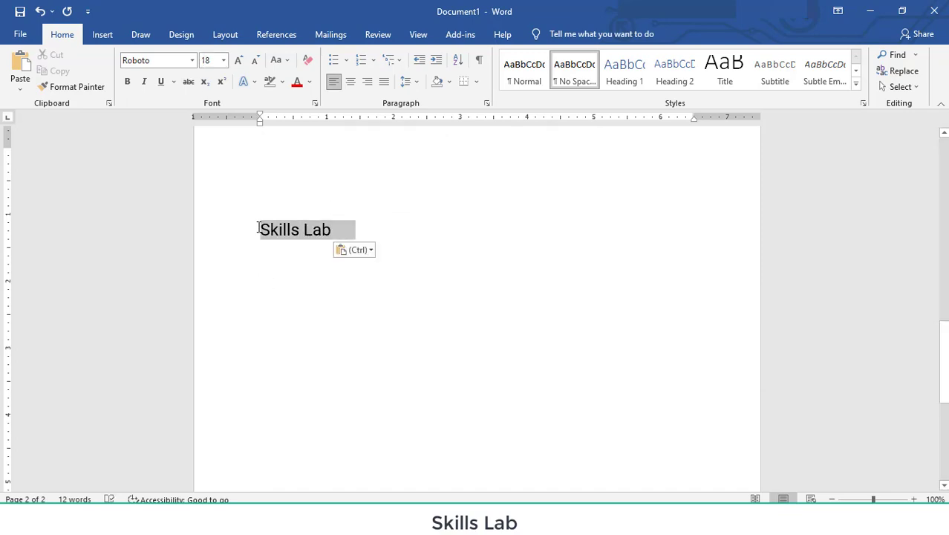
left_click(223, 61)
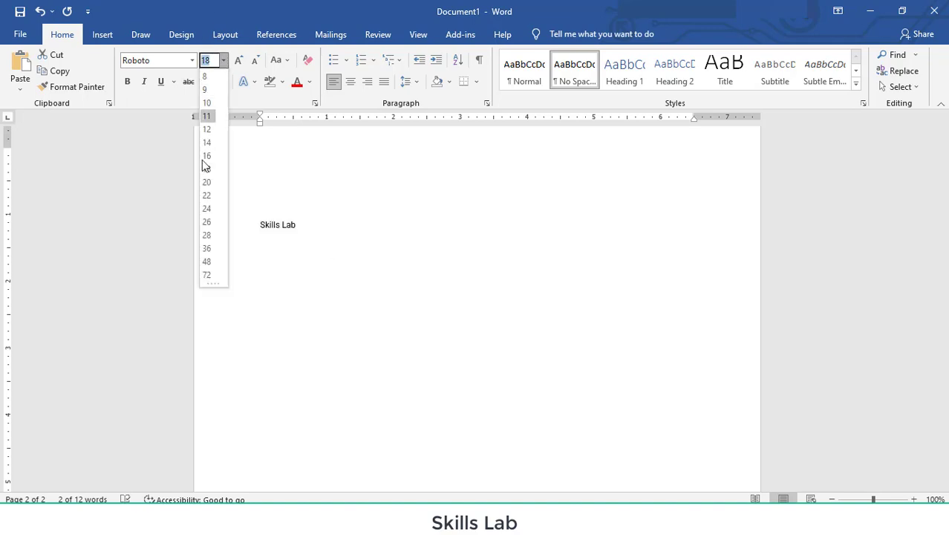
left_click(207, 249)
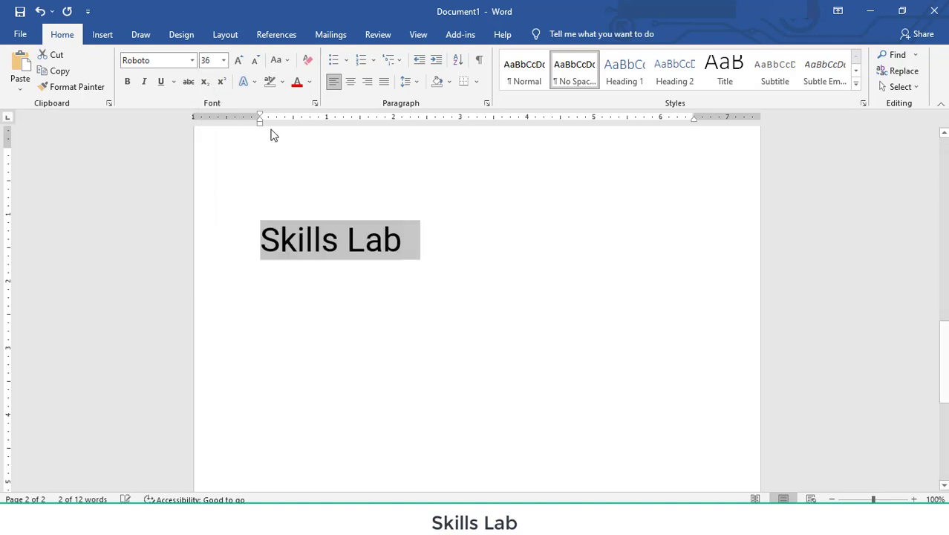
Step: Give the "Skills Lab" text on the second page a light orange outline
left_click(252, 83)
mouse_move(288, 218)
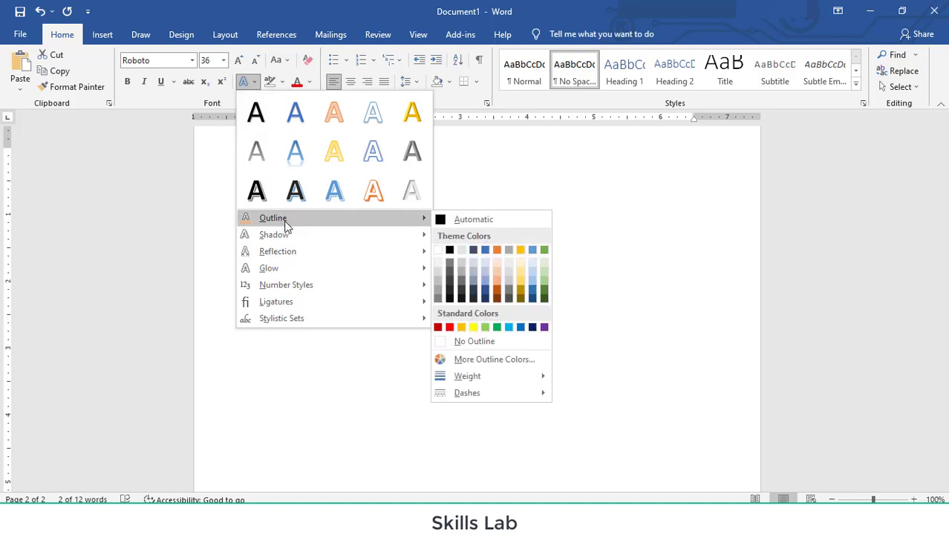
left_click(501, 271)
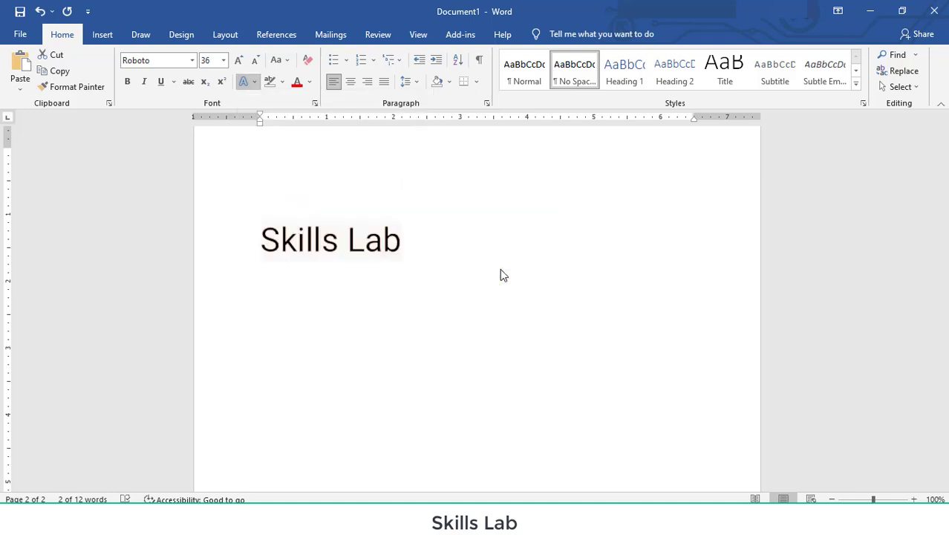
Step: Set the outline color of the second-page "Skills Lab" text to the lightest gold theme color
left_click(252, 83)
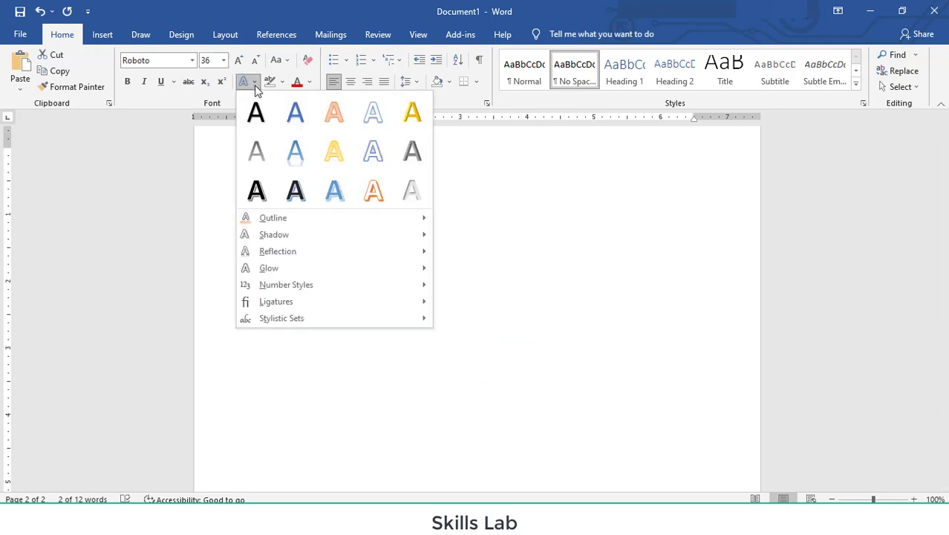
mouse_move(288, 217)
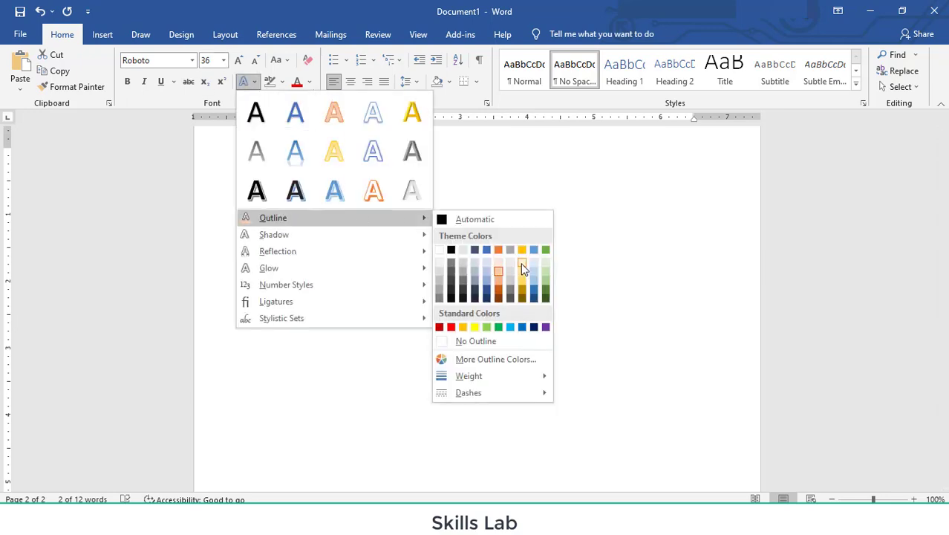
left_click(522, 269)
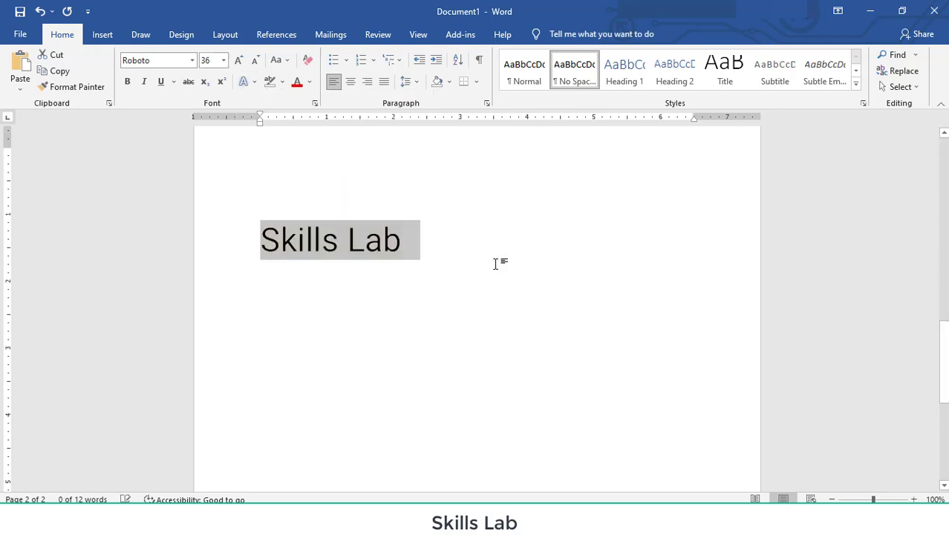
Step: Set the outline weight of the second-page "Skills Lab" text to 1 pt
left_click(257, 85)
mouse_move(296, 221)
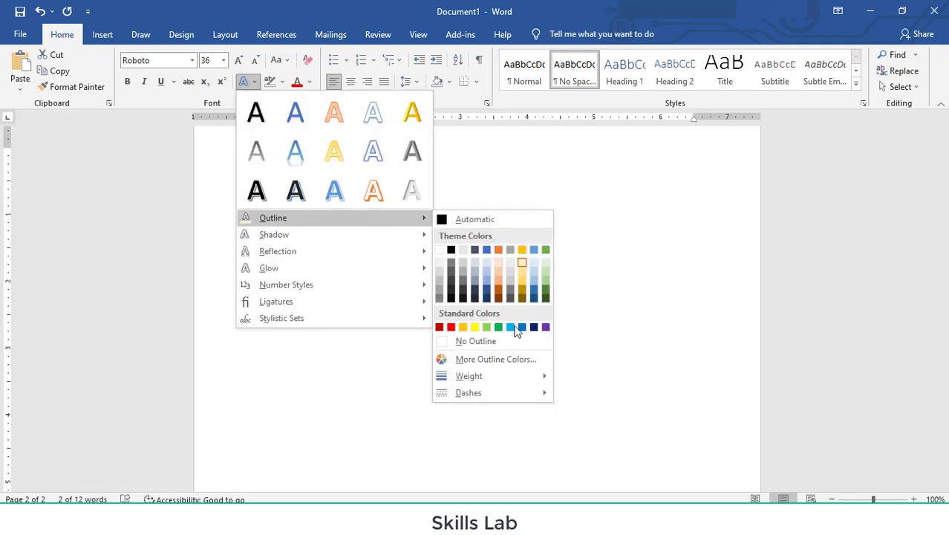
mouse_move(483, 380)
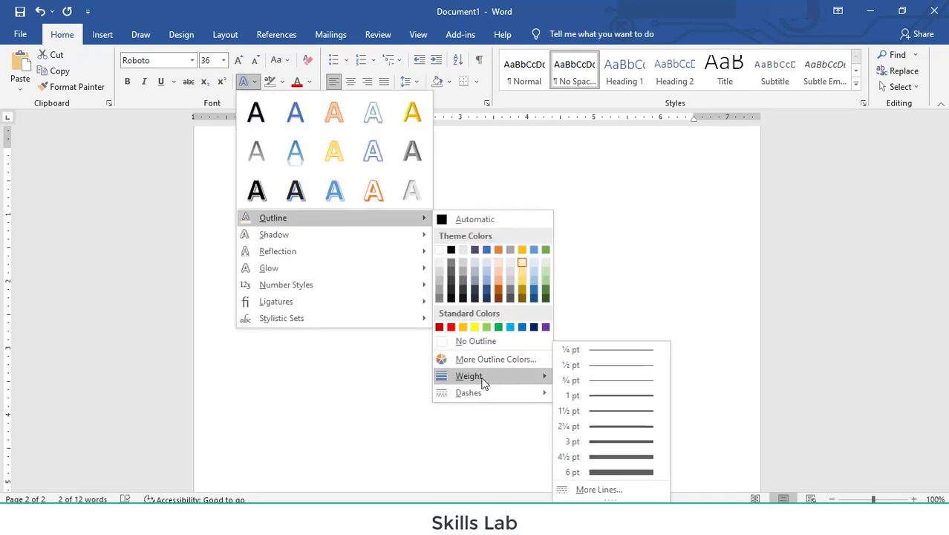
left_click(599, 395)
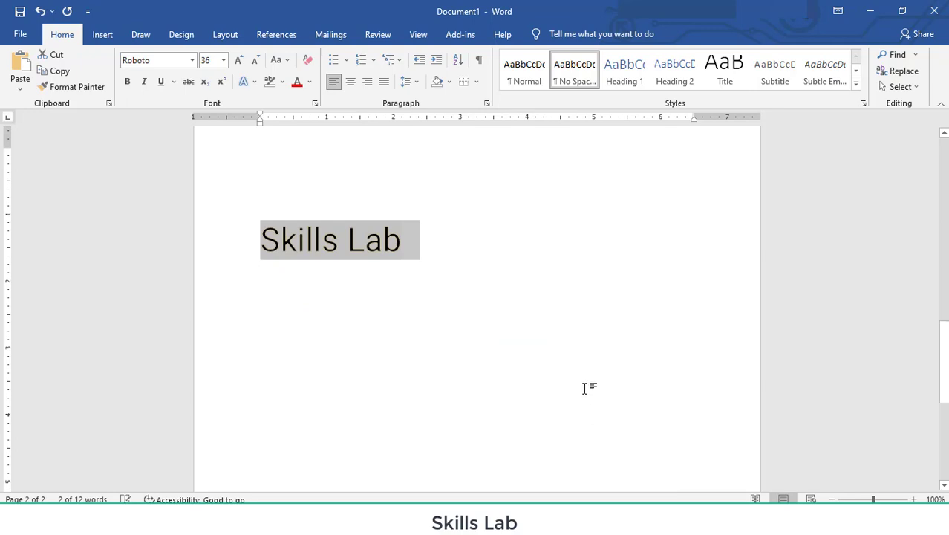
Step: Apply the long dash dot line style to the outline of the second-page "Skills Lab" text
left_click(246, 82)
mouse_move(276, 219)
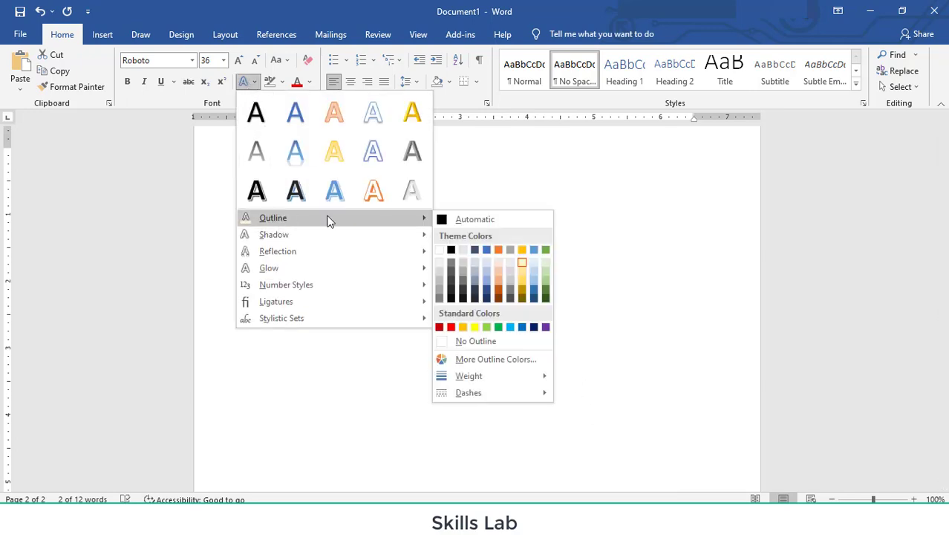
mouse_move(476, 392)
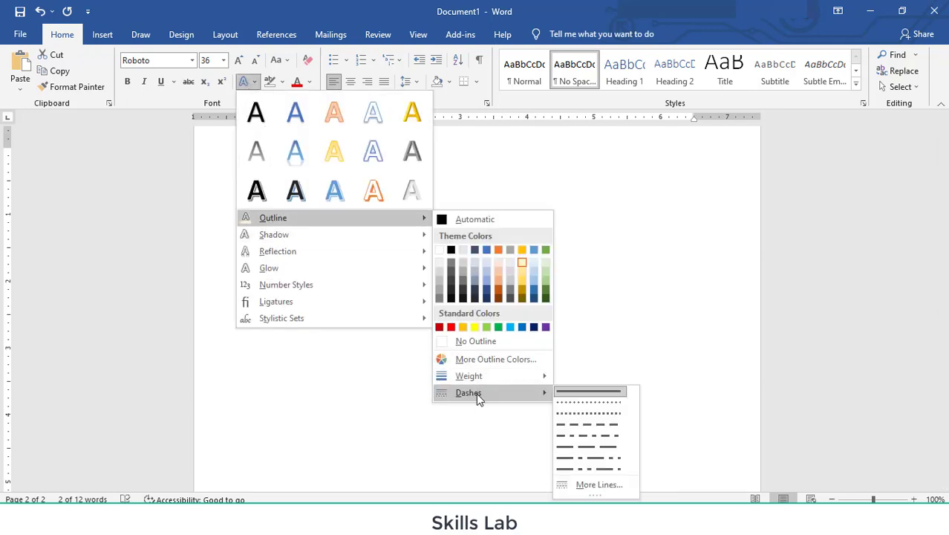
left_click(587, 458)
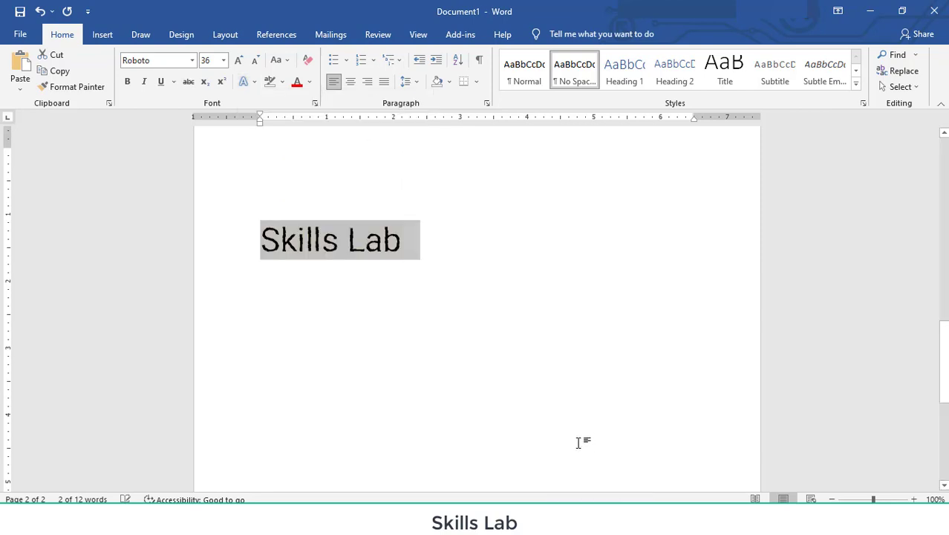
Step: Apply the first outer shadow of the second row to the second-page "Skills Lab" text
left_click(255, 82)
mouse_move(283, 237)
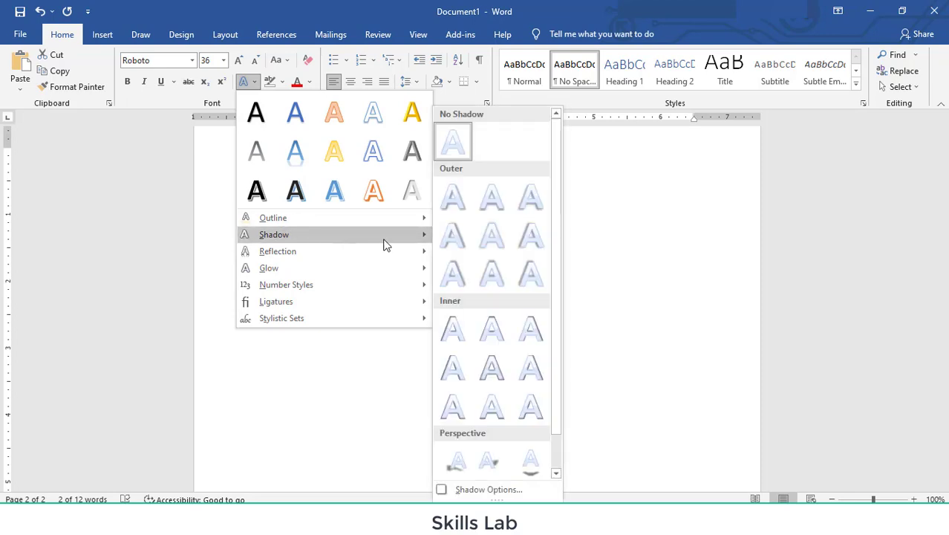
left_click(454, 245)
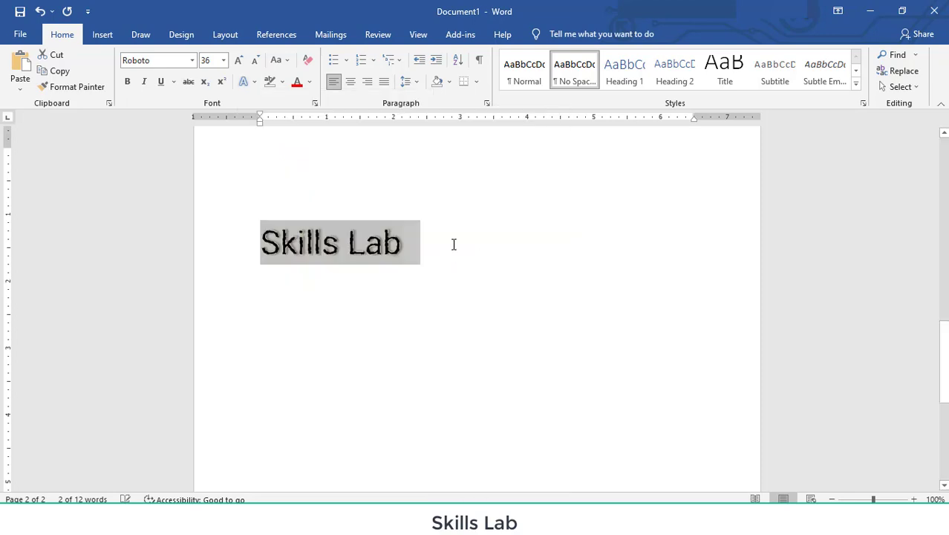
Step: Change the shadow of the second-page "Skills Lab" text to Inside: Top Left
left_click(249, 81)
mouse_move(279, 235)
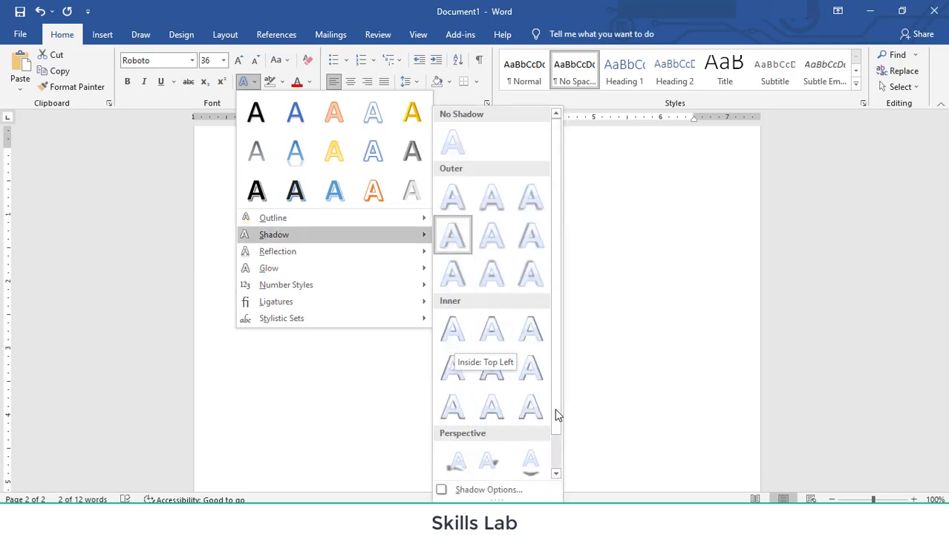
left_click(452, 321)
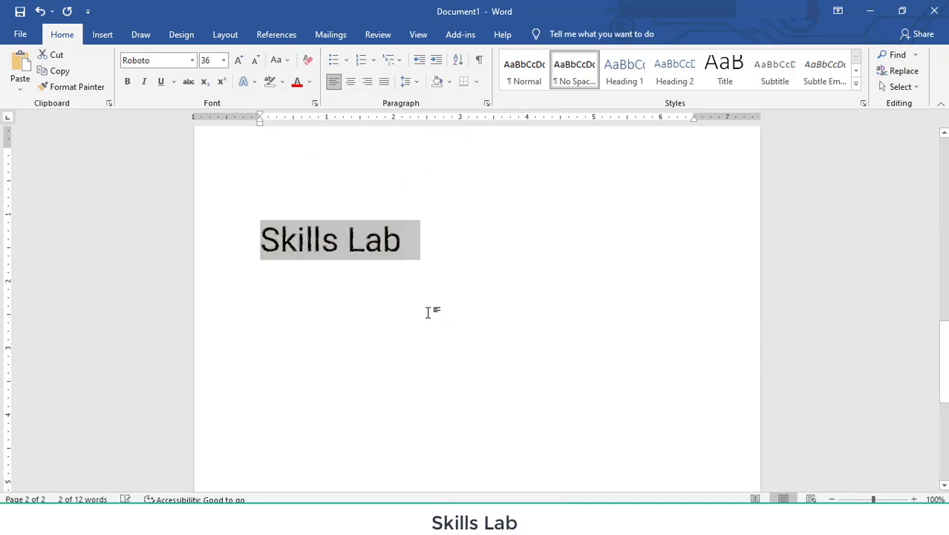
Step: Change the outline dash style of the second-page "Skills Lab" text to the first dotted pattern
left_click(254, 79)
mouse_move(289, 214)
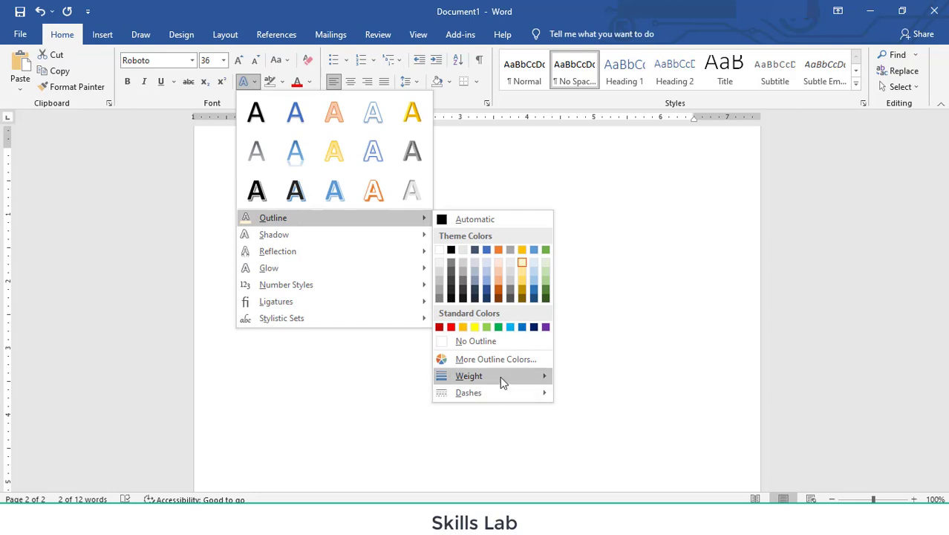
mouse_move(534, 377)
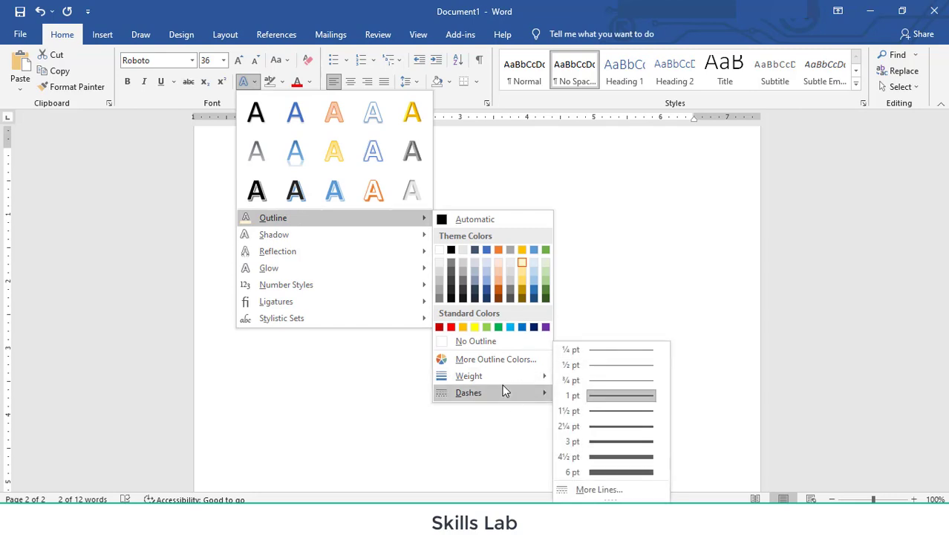
mouse_move(500, 393)
left_click(582, 401)
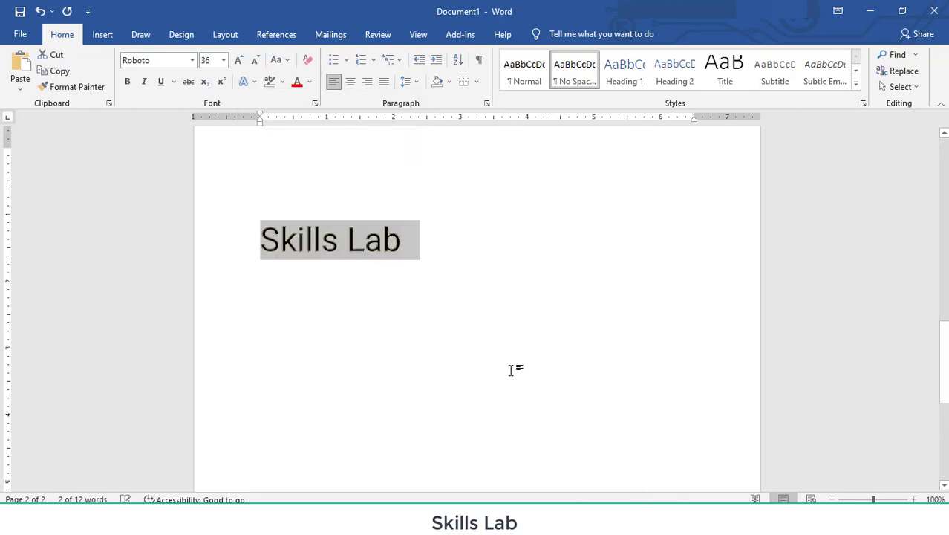
Step: Apply the first reflection variation of the first row to the second-page "Skills Lab" text
left_click(387, 254)
left_click_drag(419, 250, 256, 235)
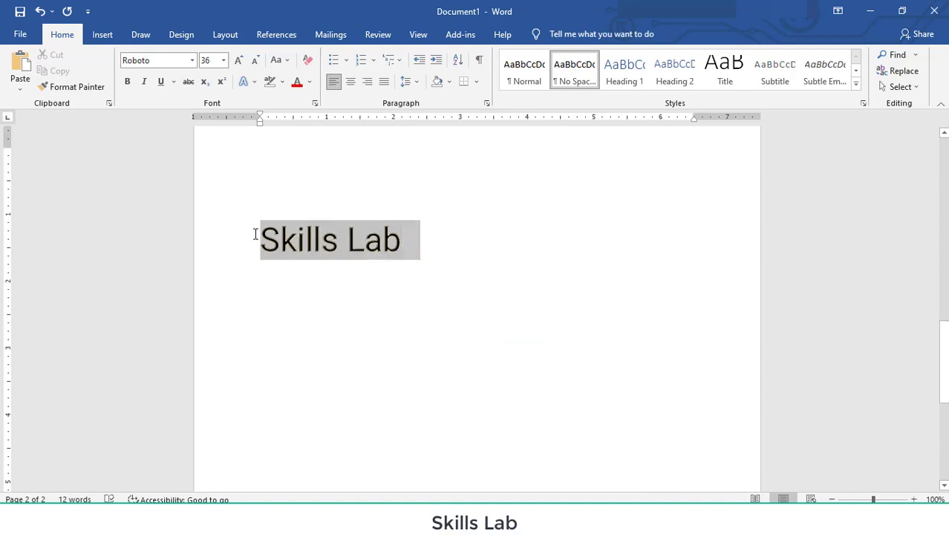
left_click(253, 81)
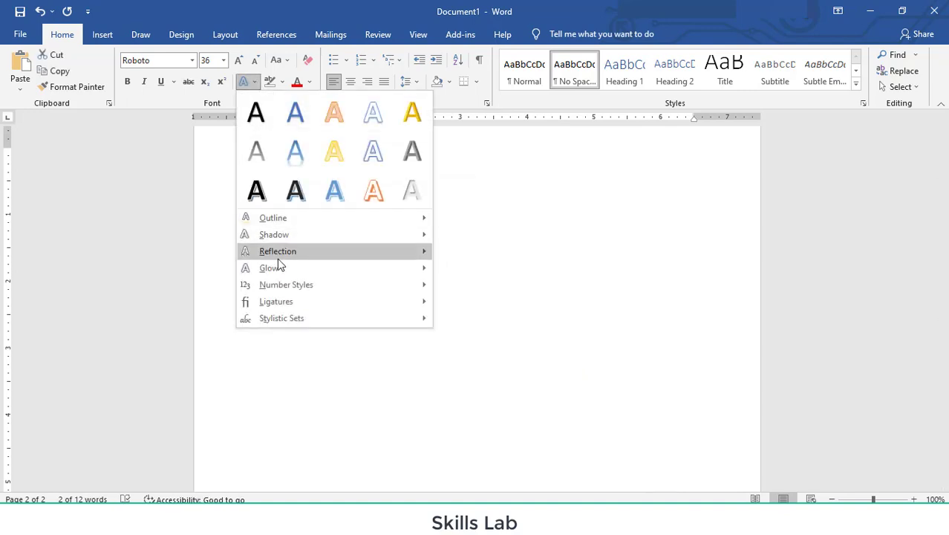
mouse_move(280, 262)
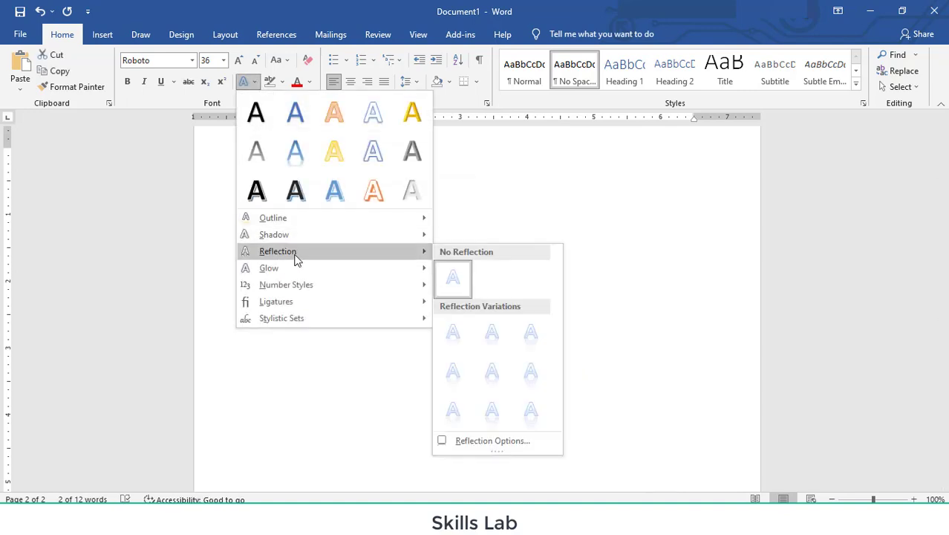
left_click(448, 339)
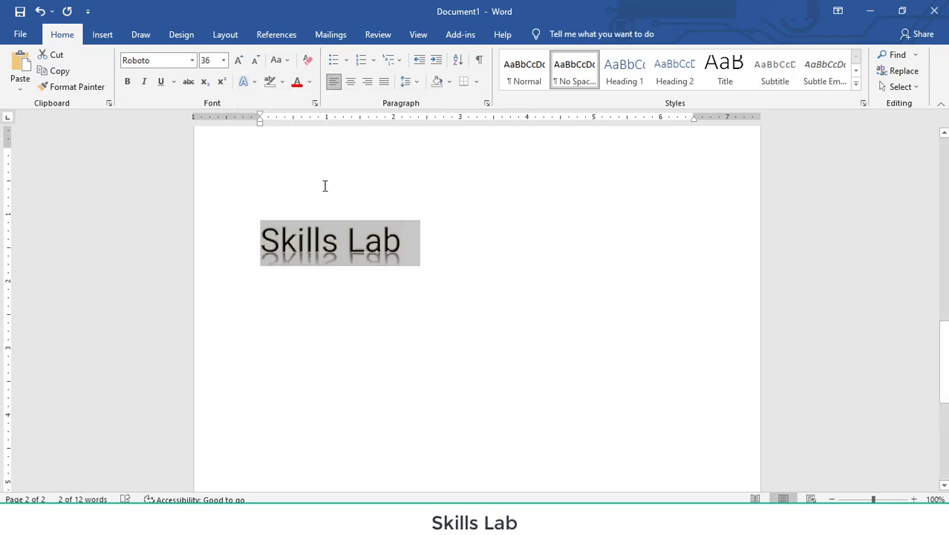
Step: Apply the yellow glow variation from the second row to the second-page "Skills Lab" text
left_click(250, 82)
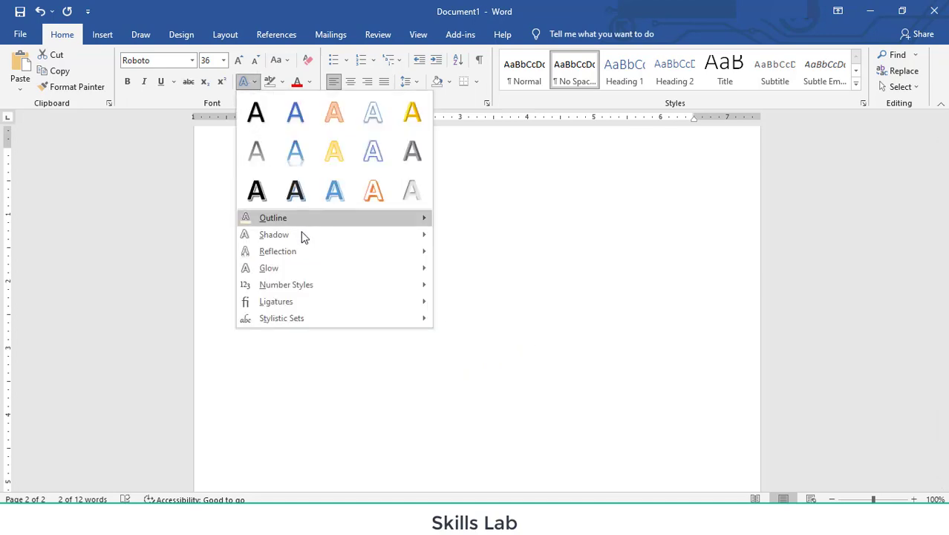
mouse_move(335, 275)
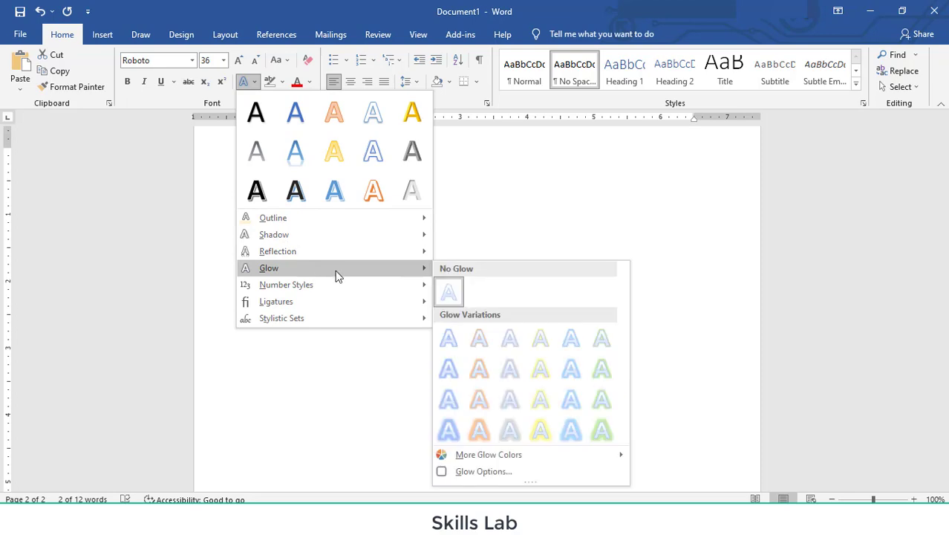
left_click(541, 369)
left_click(409, 223)
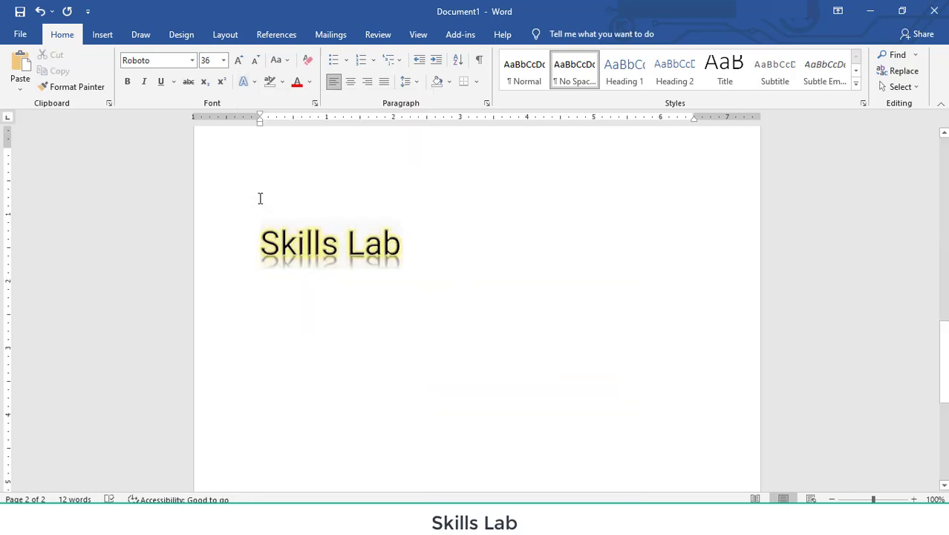
Step: Try a light gray text highlight on the second-page "Skills Lab" text
left_click(254, 236)
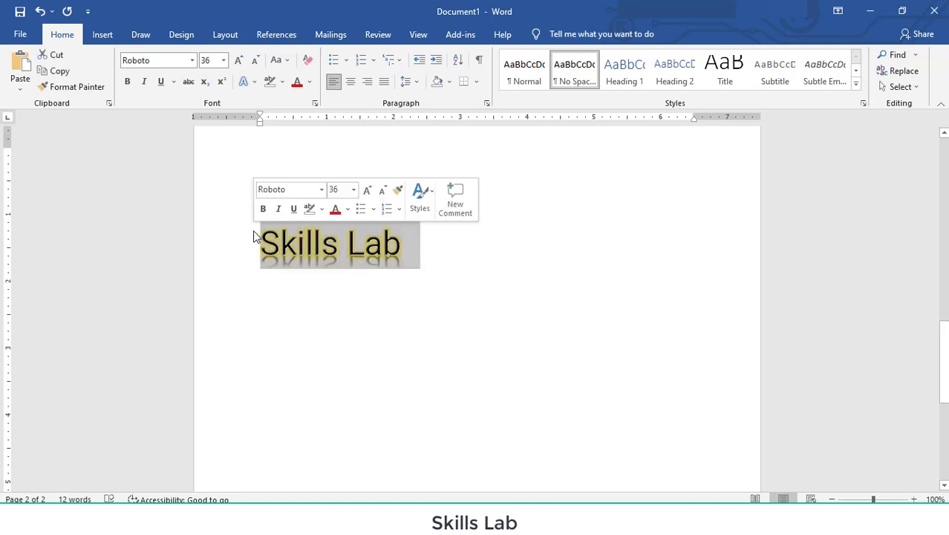
left_click(282, 82)
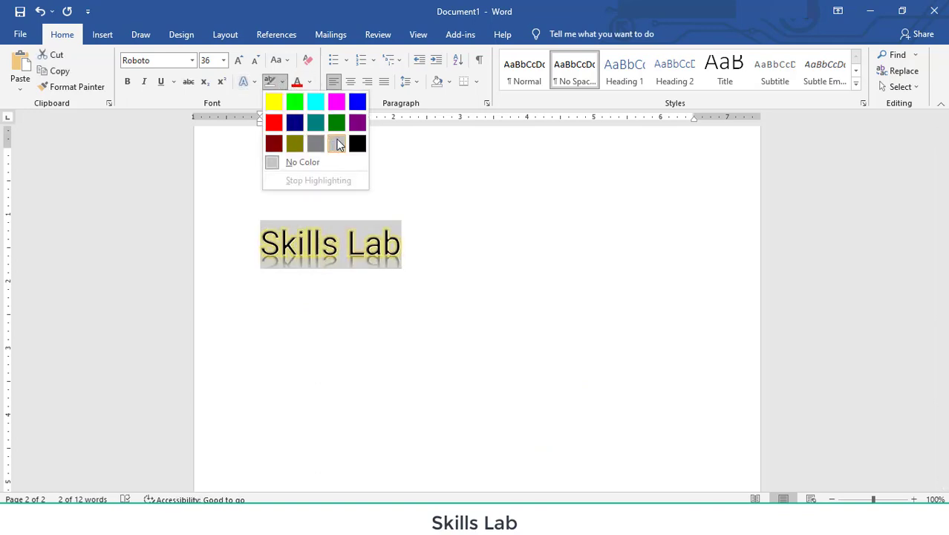
left_click(336, 143)
Step: Set the font color of the second-page "Skills Lab" text to the third lighter tint of the theme blue, and deselect it
left_click(311, 84)
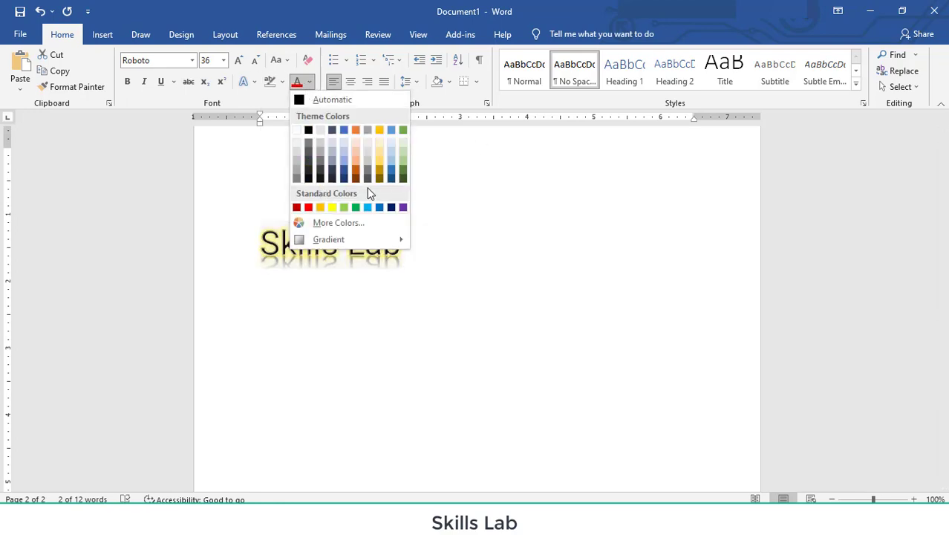
left_click(345, 163)
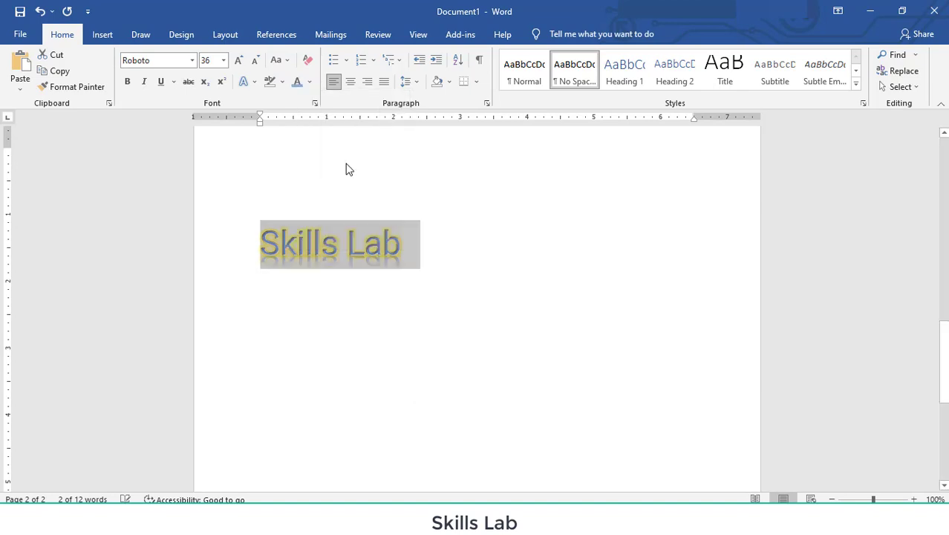
left_click(394, 214)
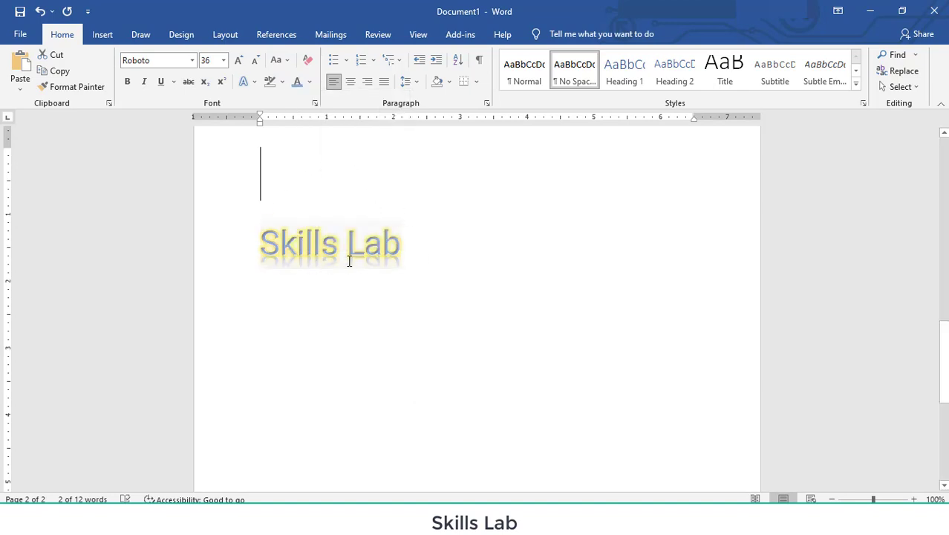
Step: Dismiss the "Keep an eye on it" accessibility tip
scroll(377, 258, "up", 3)
scroll(343, 293, "down", 1)
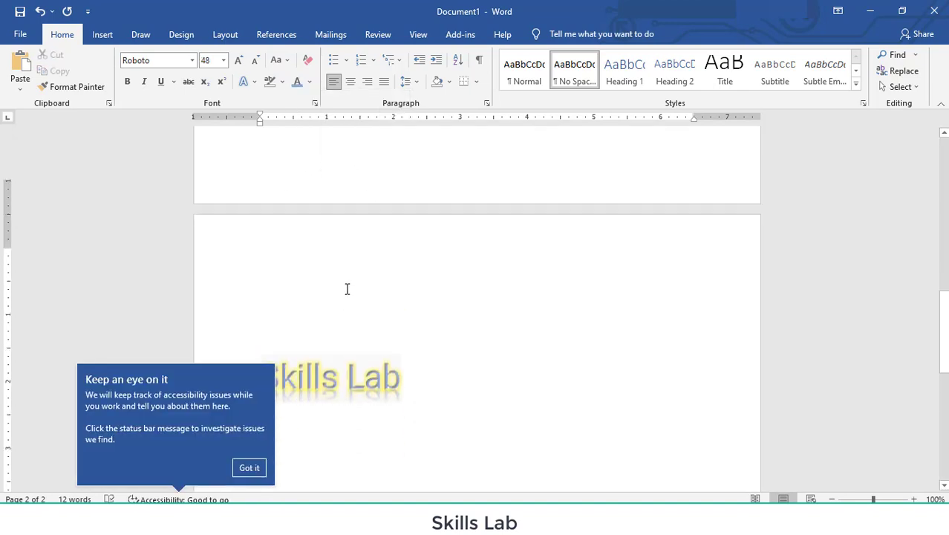
scroll(347, 289, "down", 2)
left_click(250, 468)
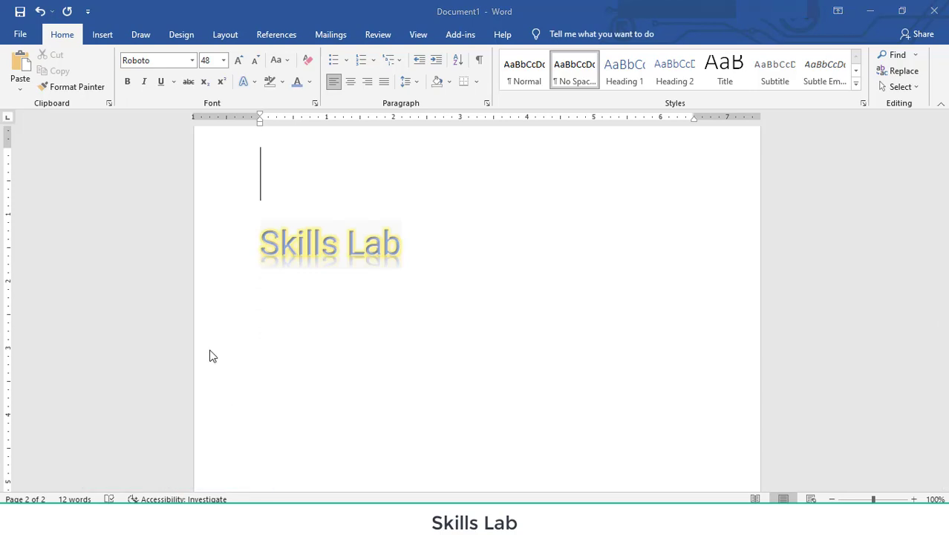